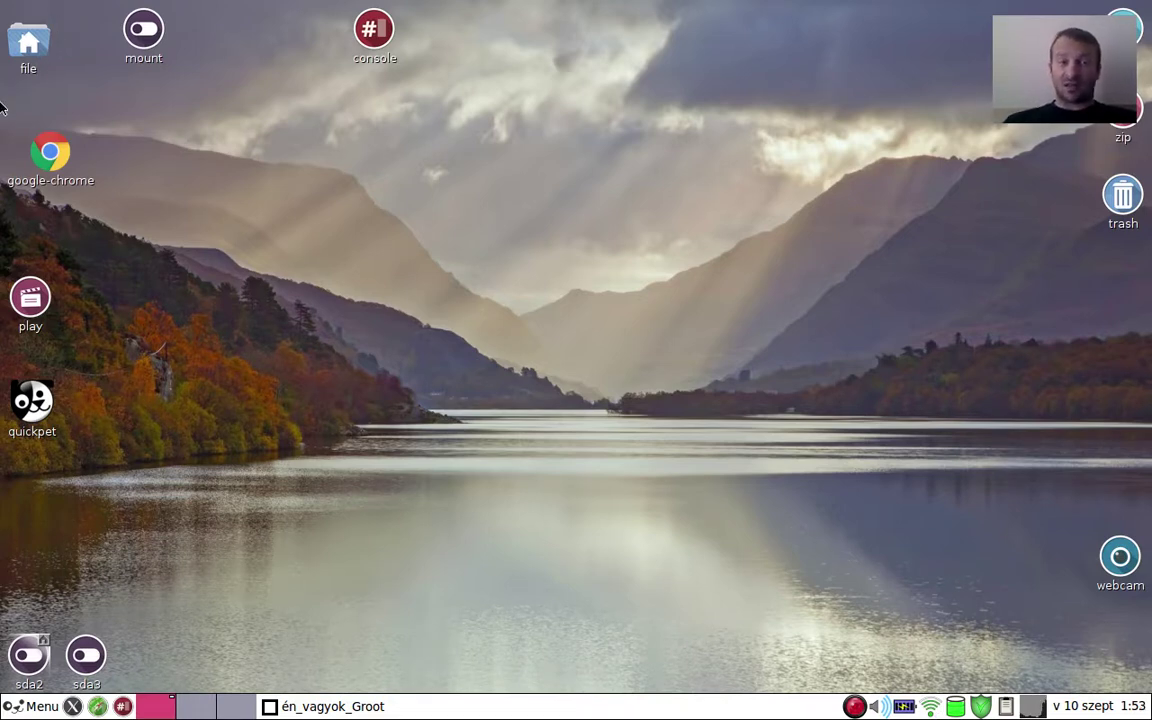
# - Open the Downloads folder from the home folder and move its window away from the drive icons and desktop shortcuts
pyautogui.click(28, 48)
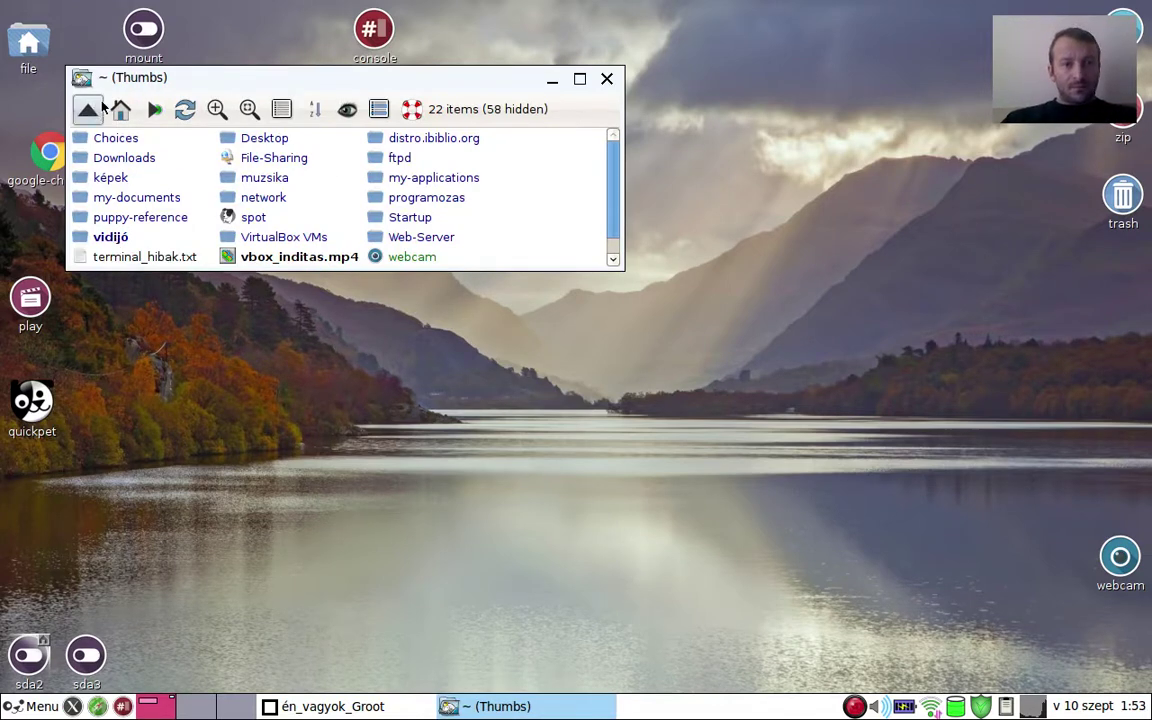
pyautogui.click(136, 152)
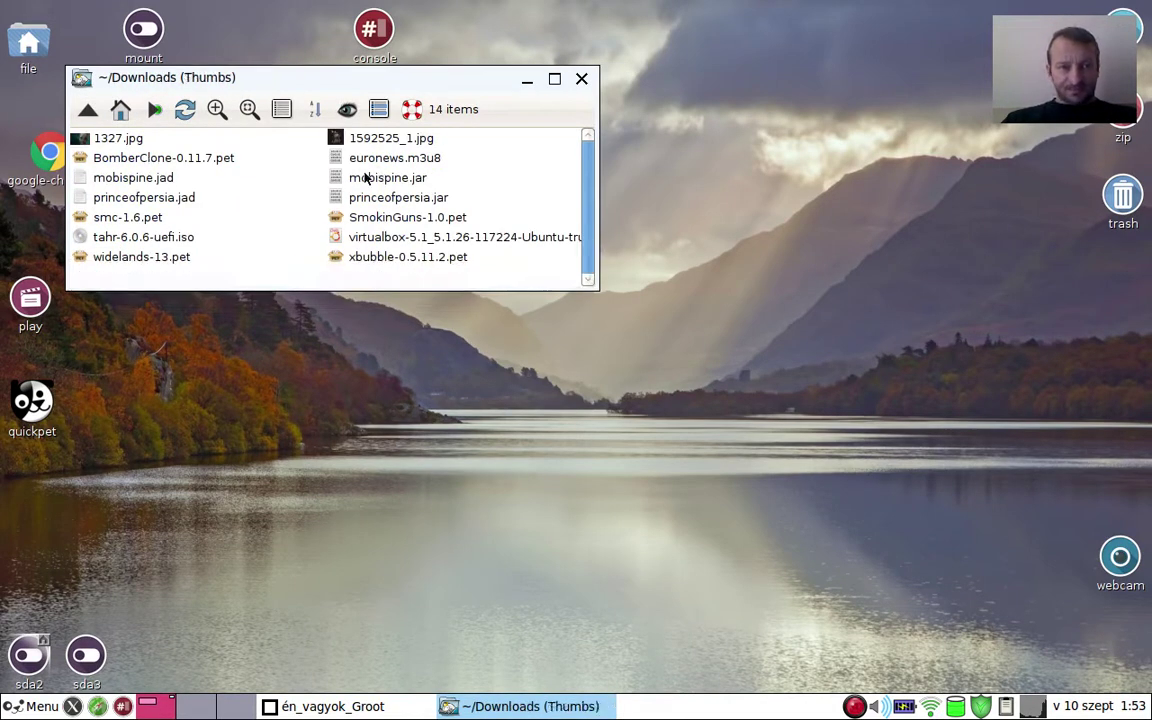
pyautogui.click(150, 257)
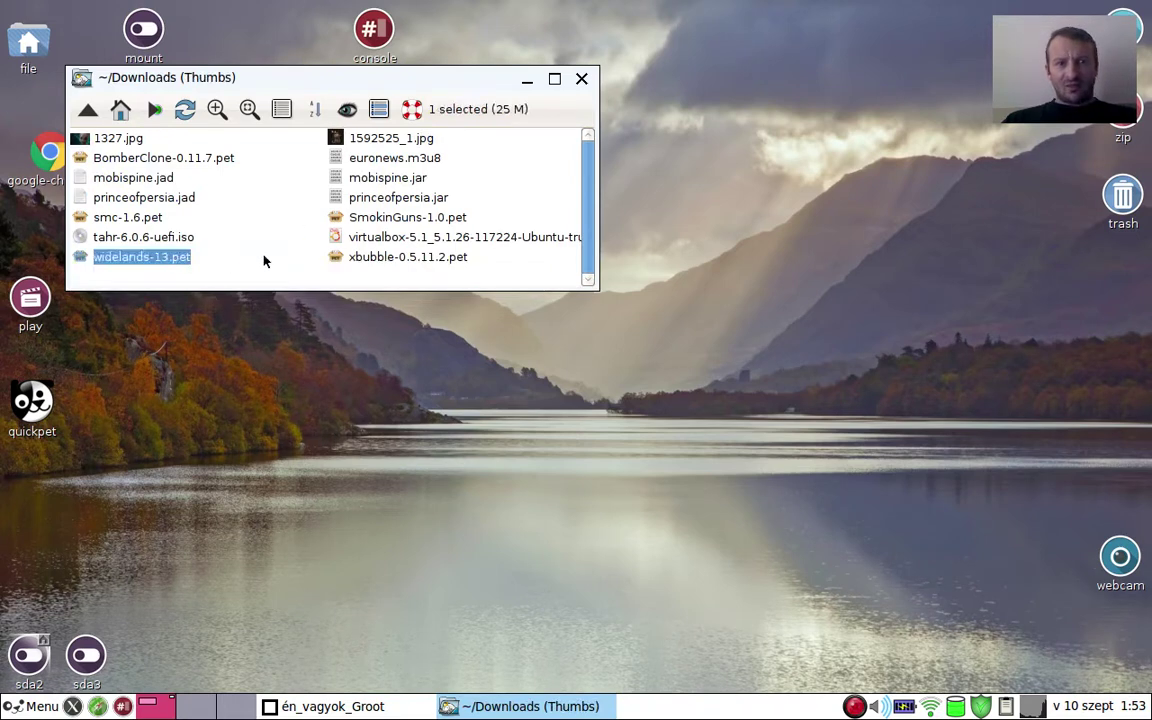
pyautogui.moveTo(311, 217); pyautogui.dragTo(520, 217)
pyautogui.click(520, 217)
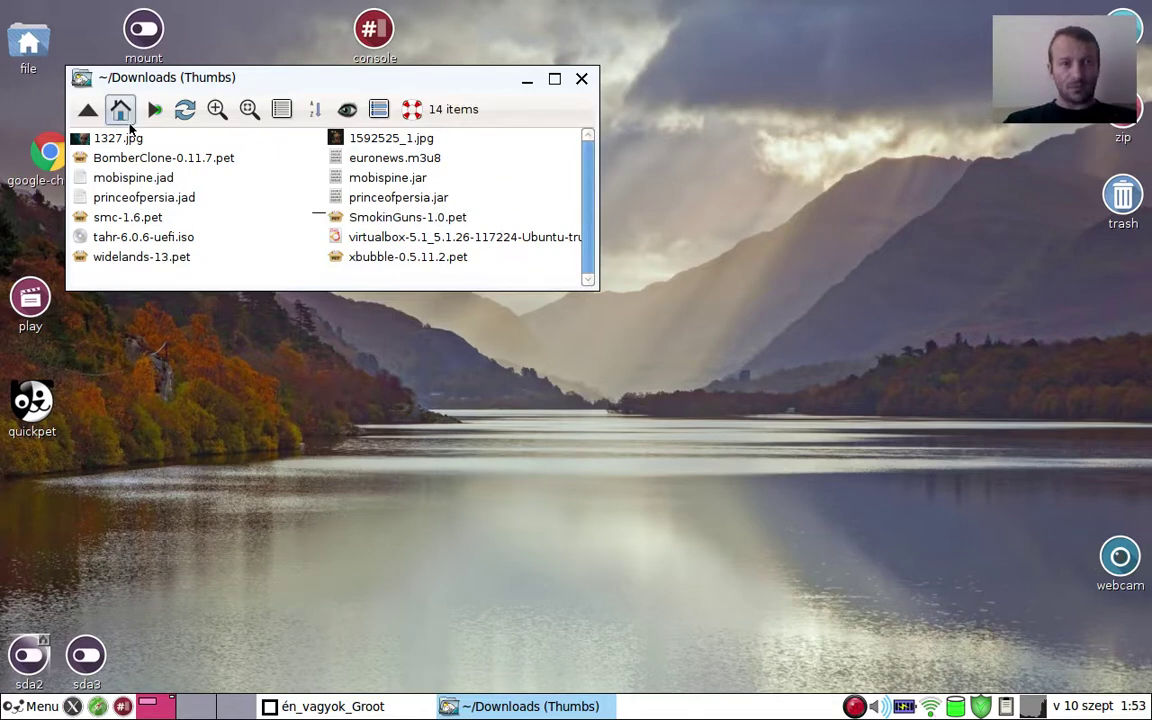
pyautogui.click(88, 109)
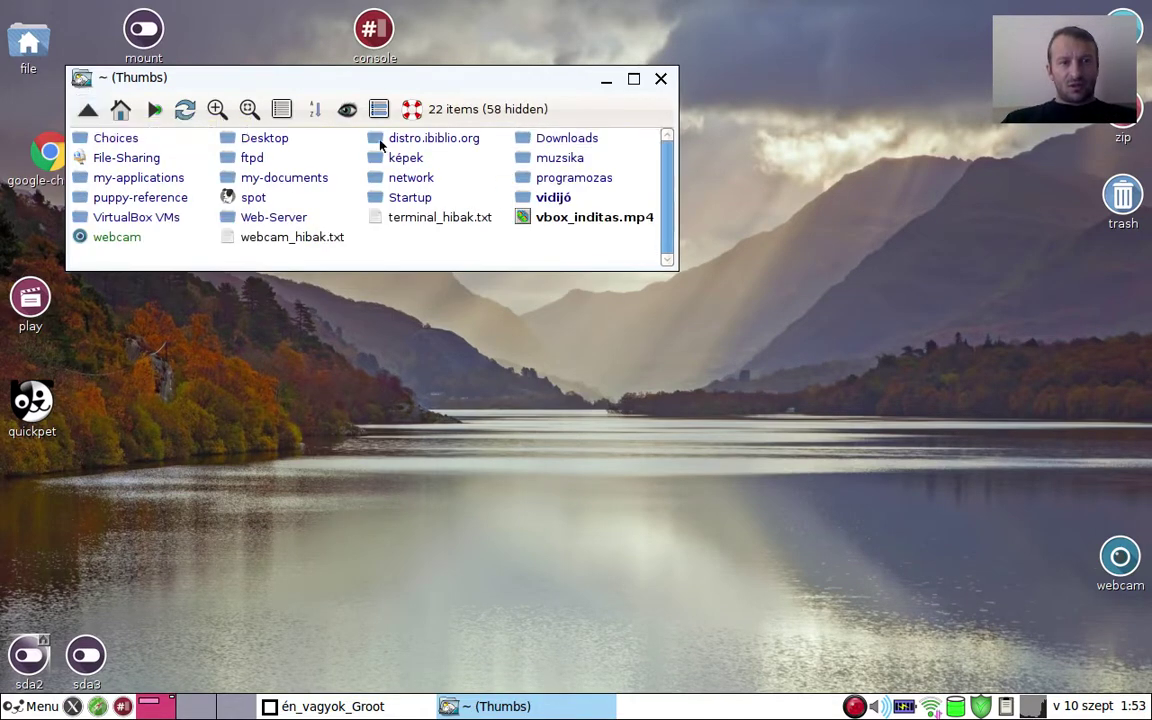
pyautogui.click(565, 138)
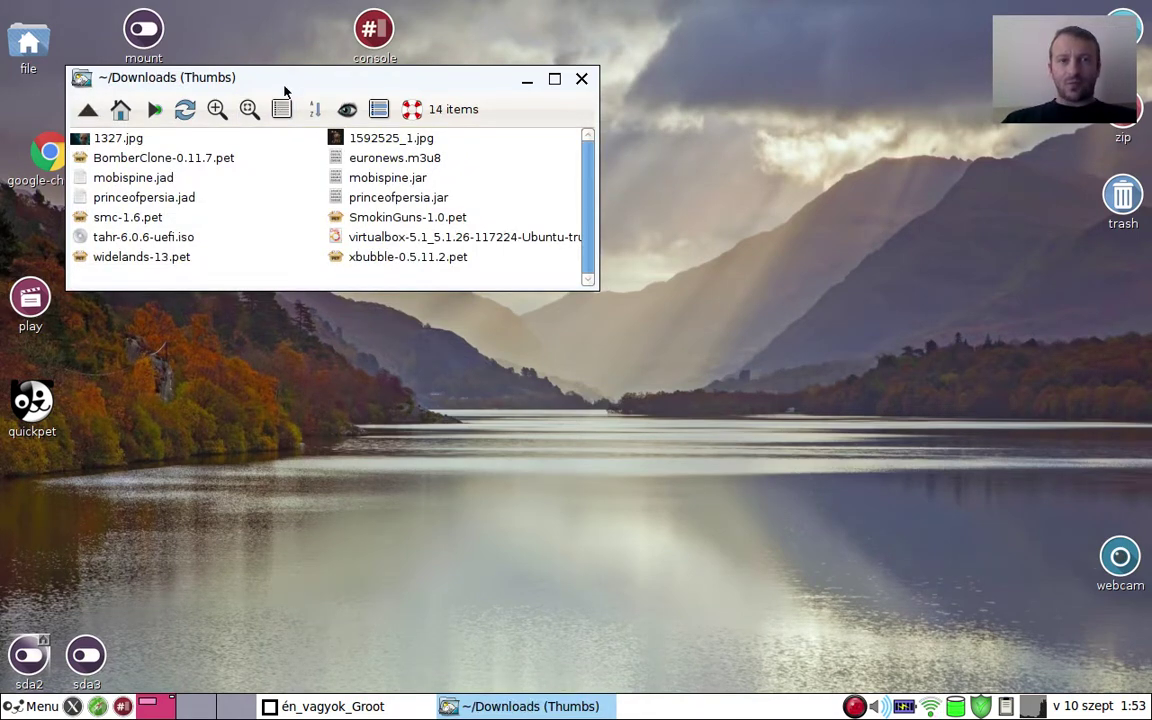
pyautogui.moveTo(288, 72); pyautogui.dragTo(673, 142)
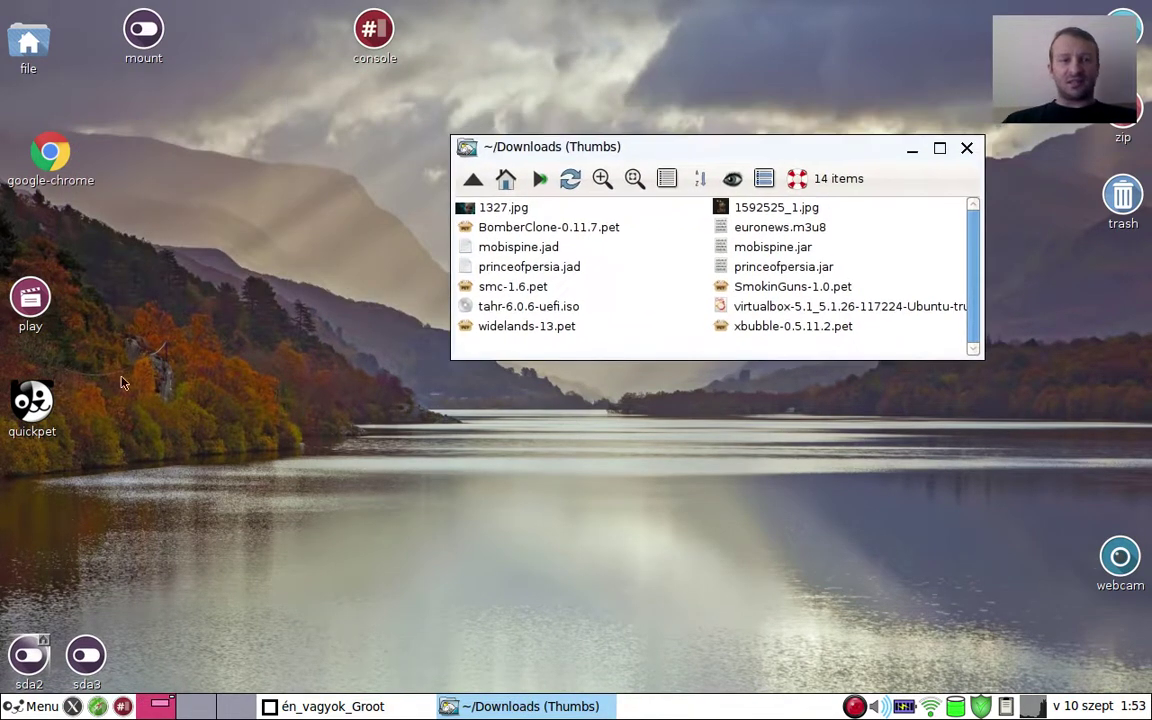
# - Open the sda2 and sda3 partitions, and close the sda3 window so only the sda2 contents stay open
pyautogui.click(28, 655)
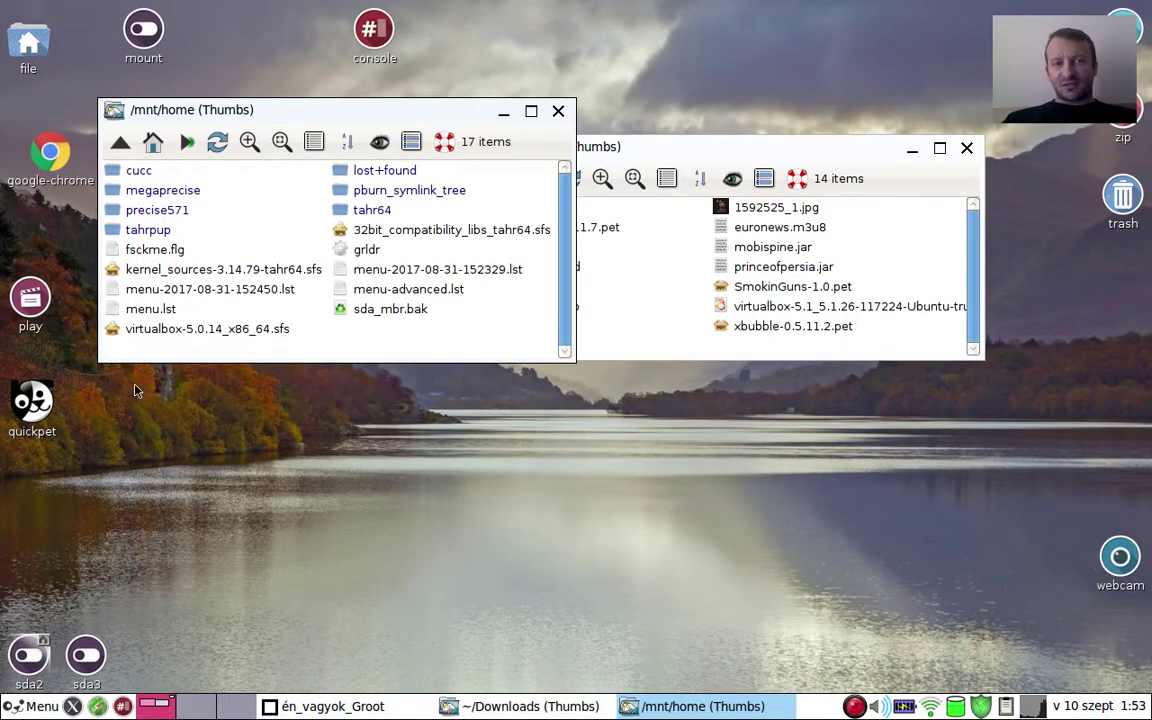
pyautogui.click(76, 660)
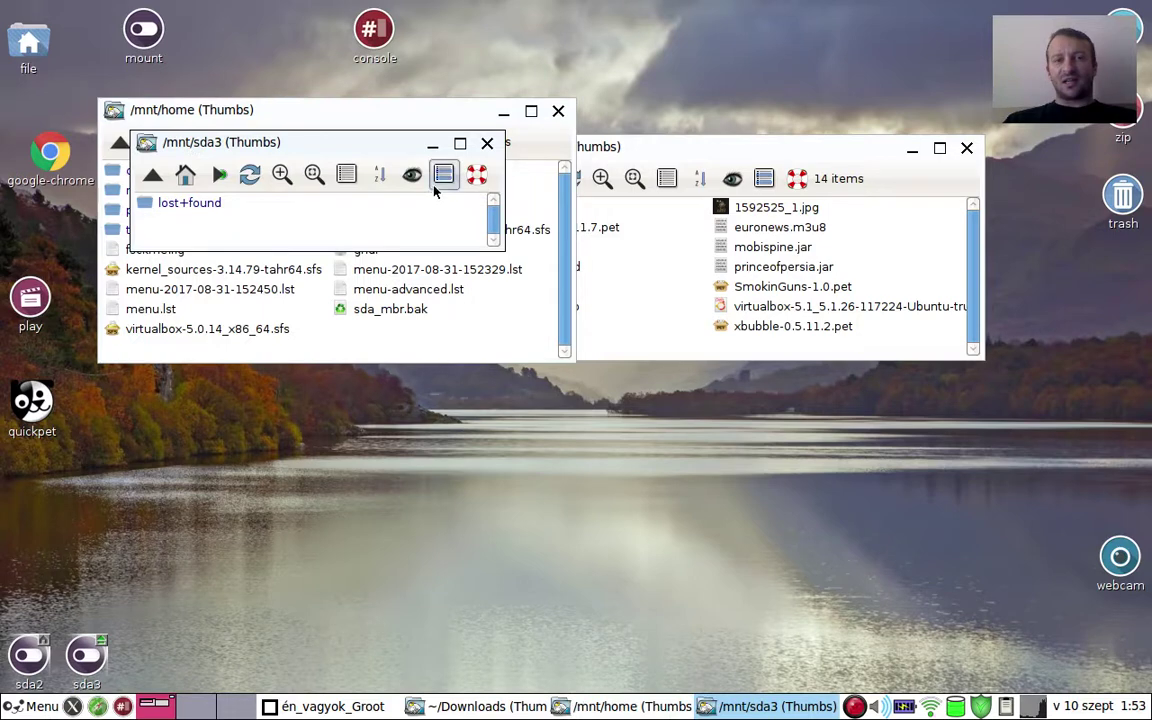
pyautogui.click(487, 143)
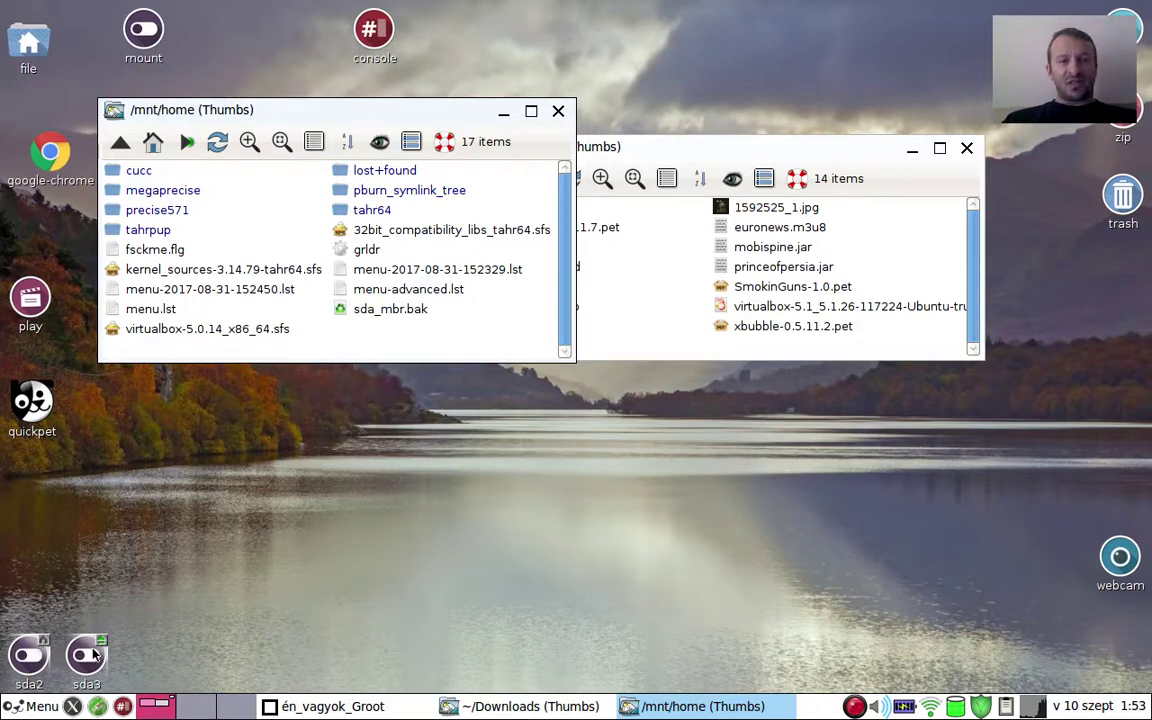
# - Look inside the megaprecise and cucc folders on sda2, returning to the /mnt/home level after each
pyautogui.doubleClick(155, 189)
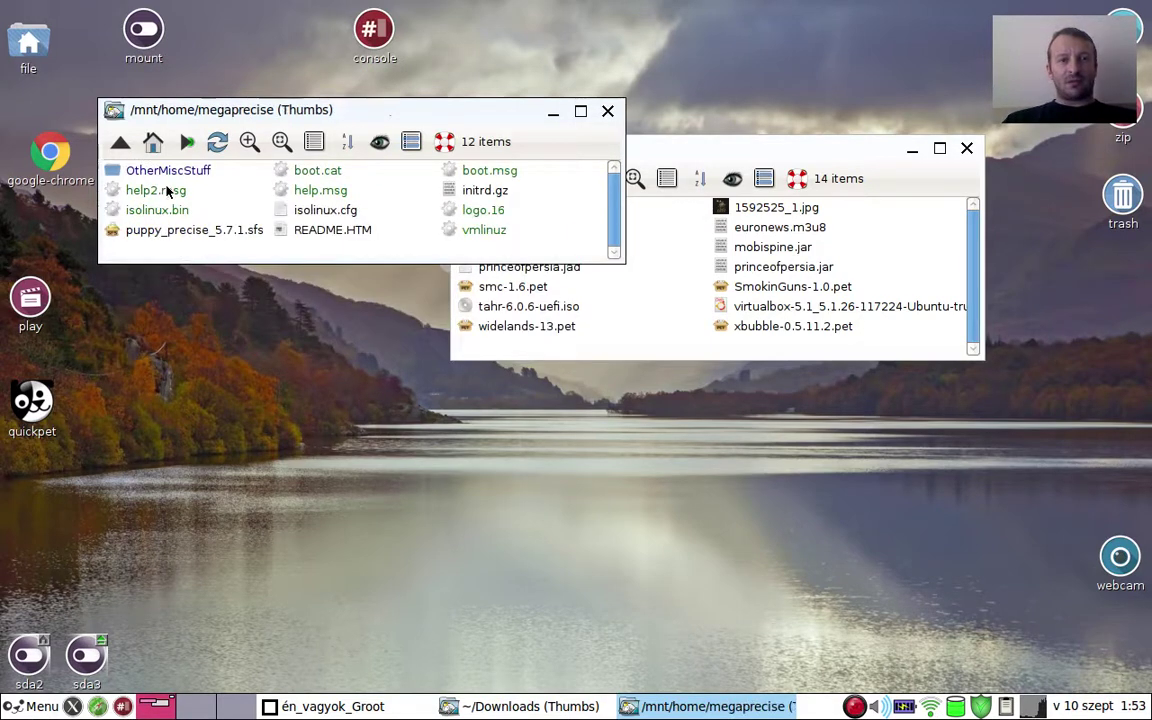
pyautogui.click(120, 143)
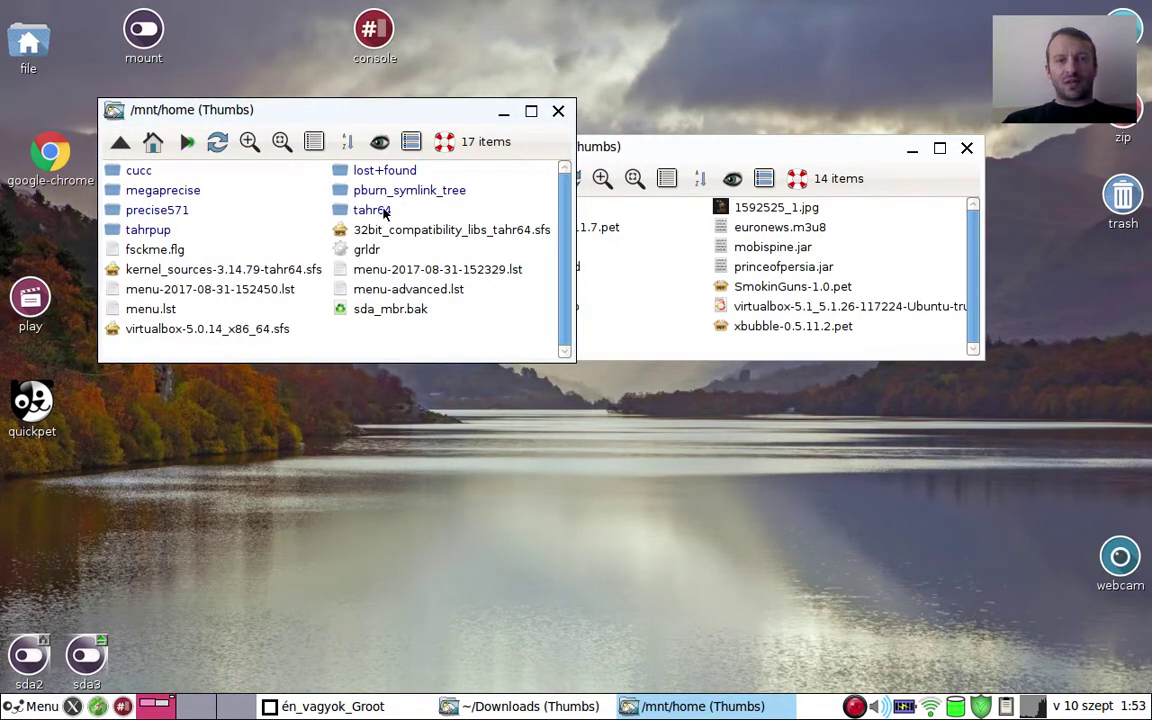
pyautogui.click(136, 168)
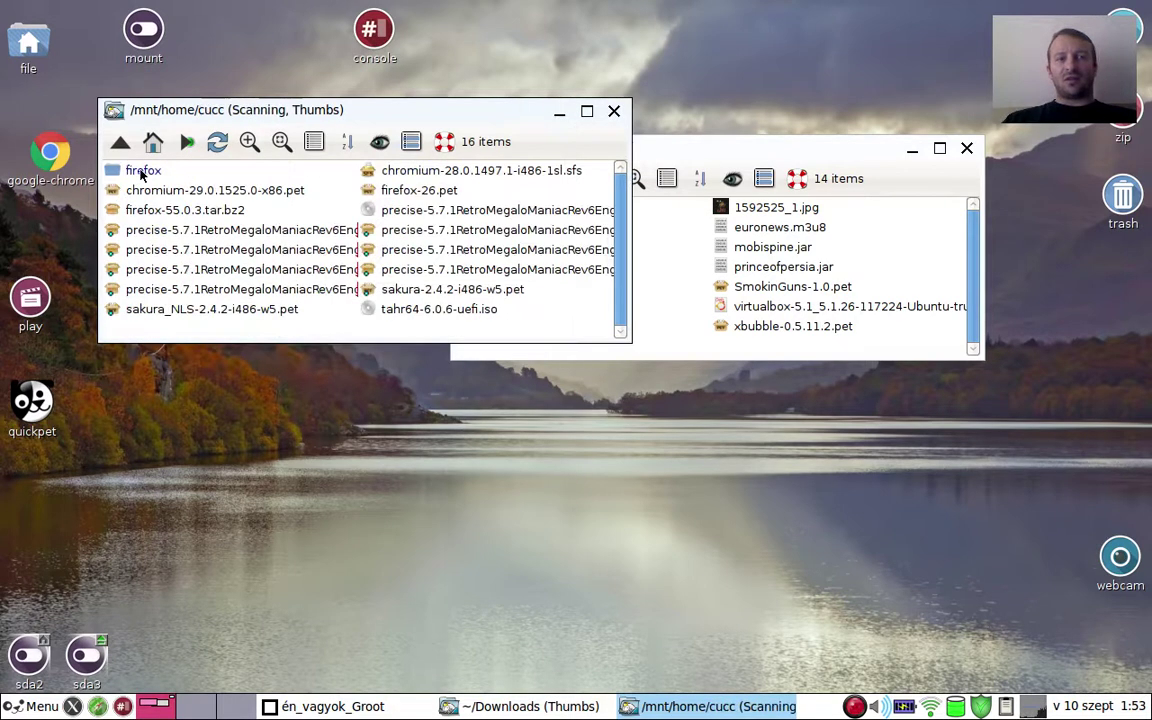
pyautogui.click(120, 145)
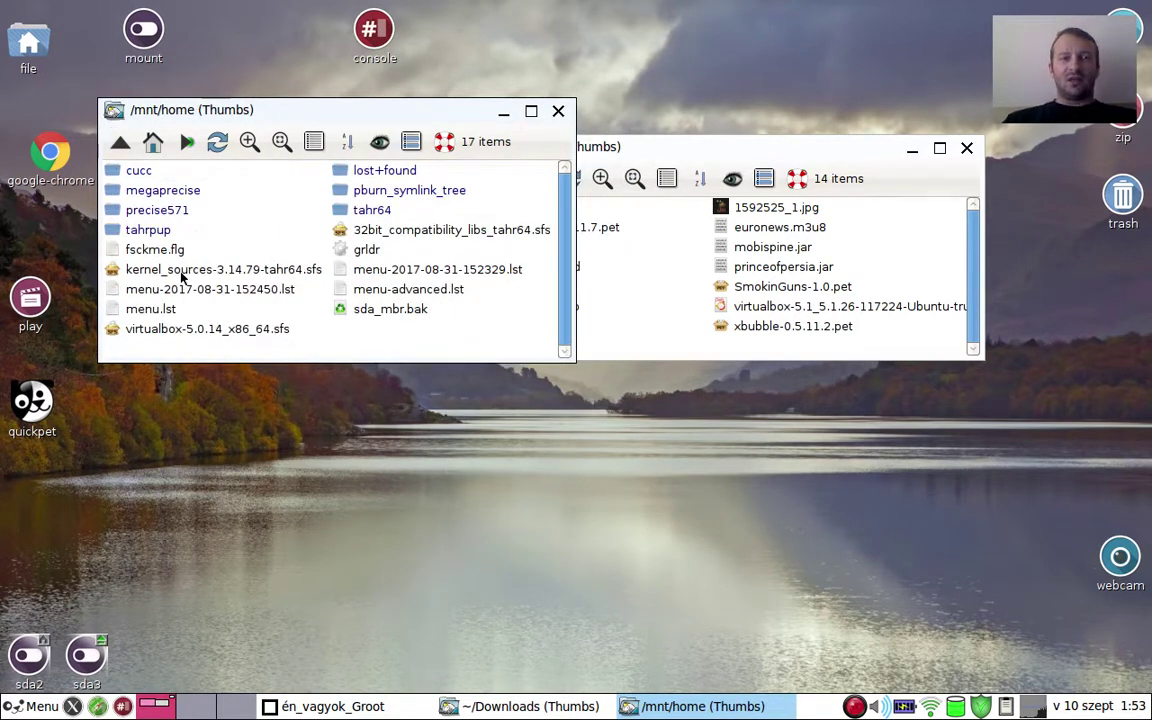
pyautogui.rightClick(385, 339)
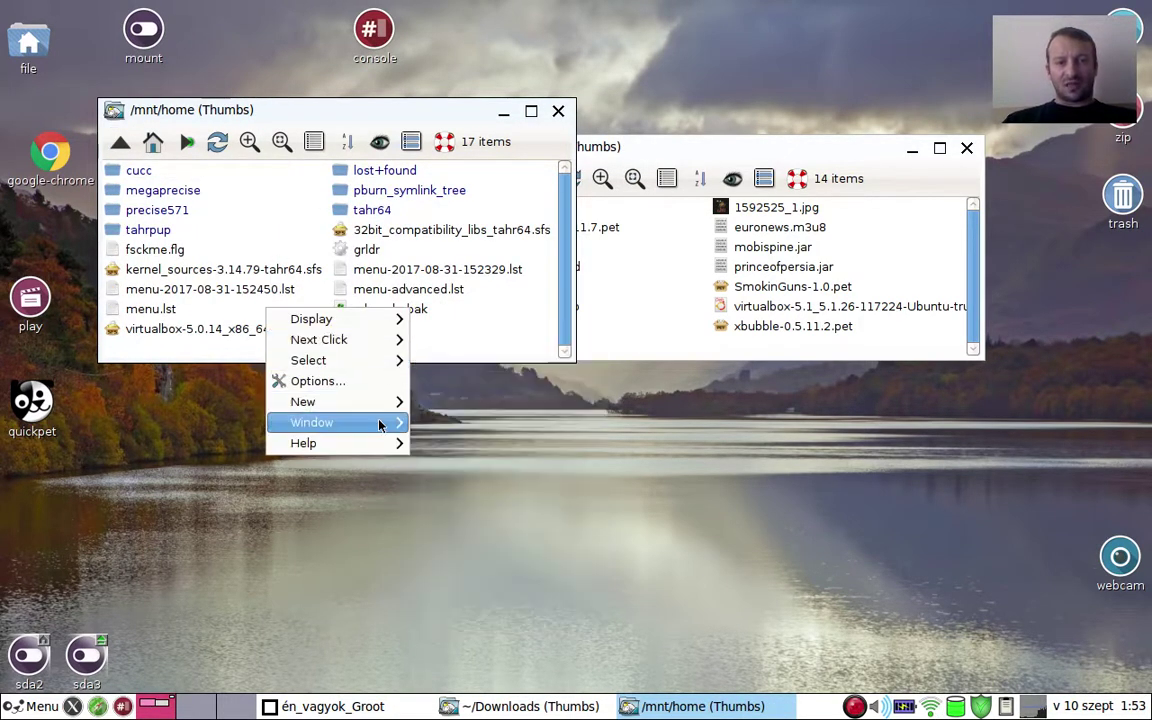
pyautogui.moveTo(380, 402)
pyautogui.click(428, 401)
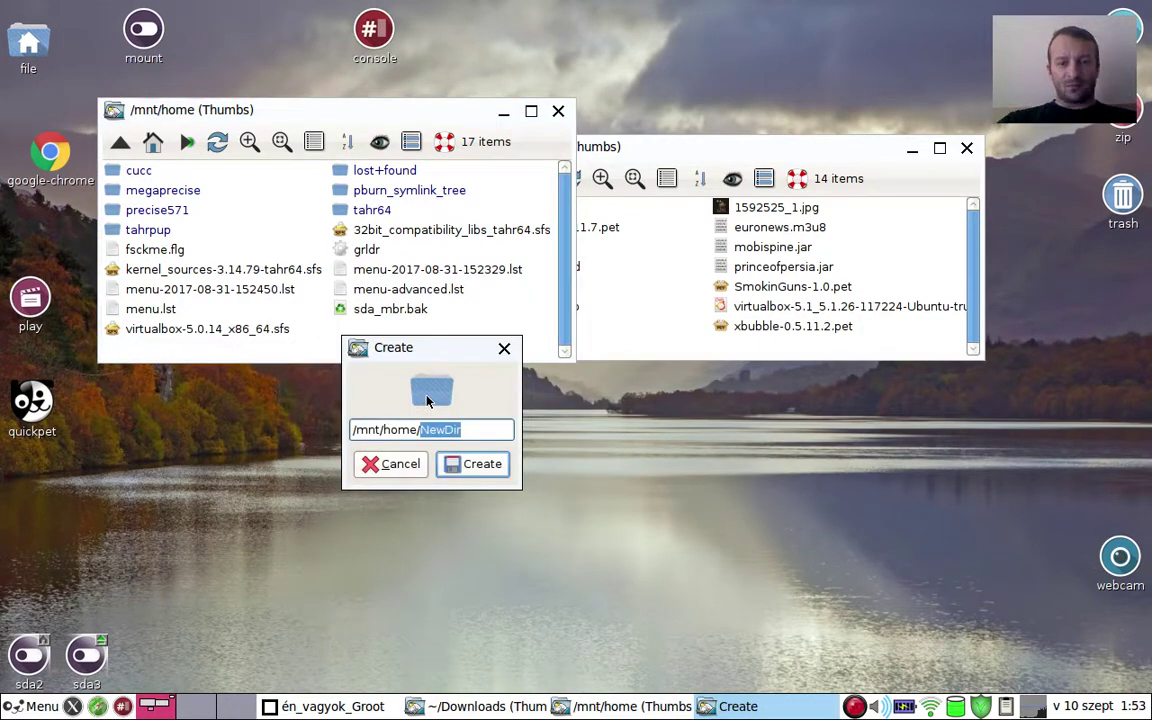
pyautogui.write('tahr')
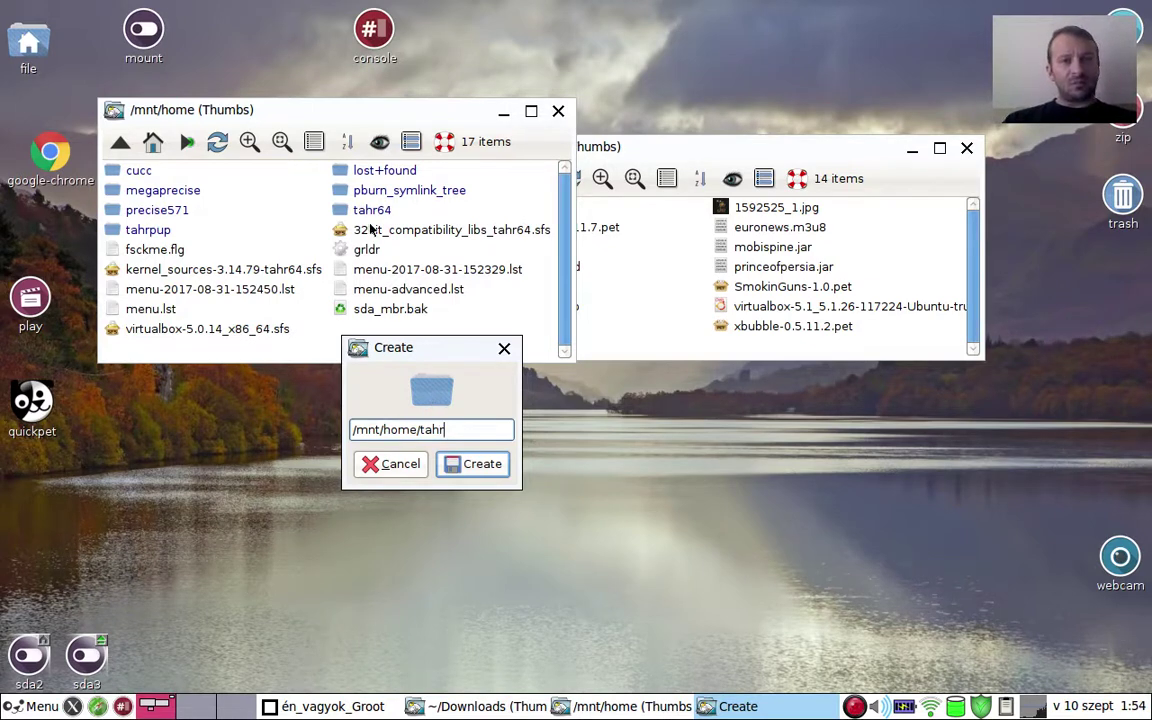
pyautogui.click(390, 463)
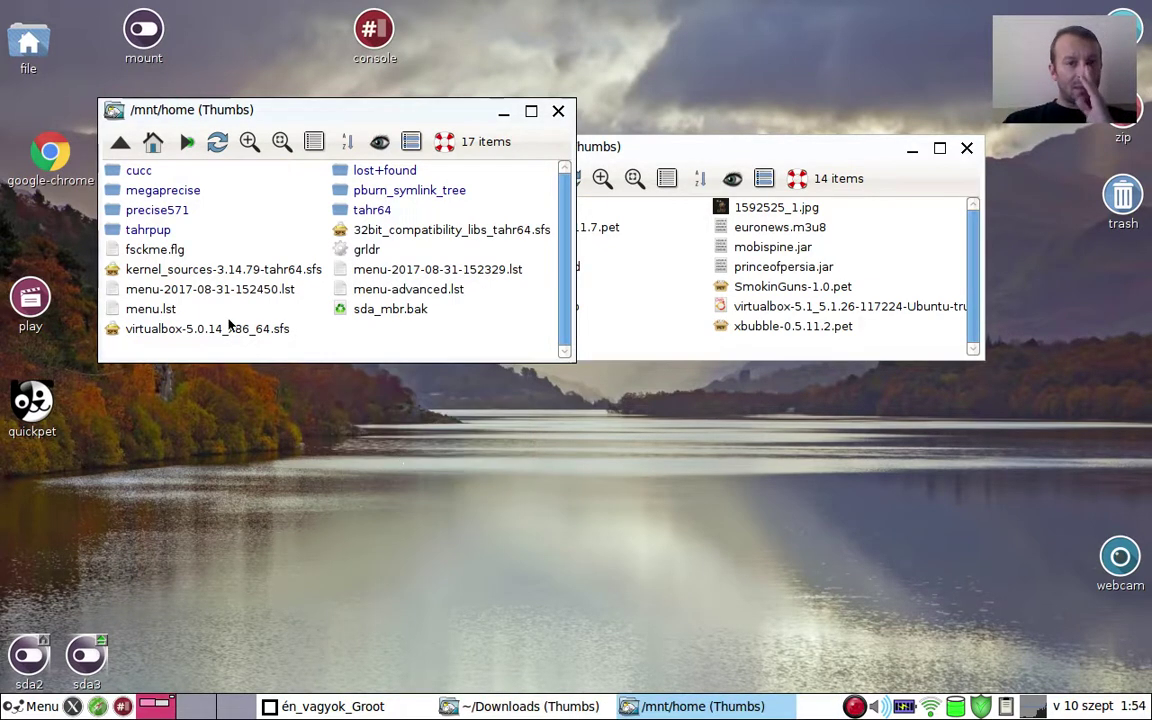
# - Delete all files inside the tahrpup folder in /mnt/home, confirming the deletion quietly for every item
pyautogui.doubleClick(153, 232)
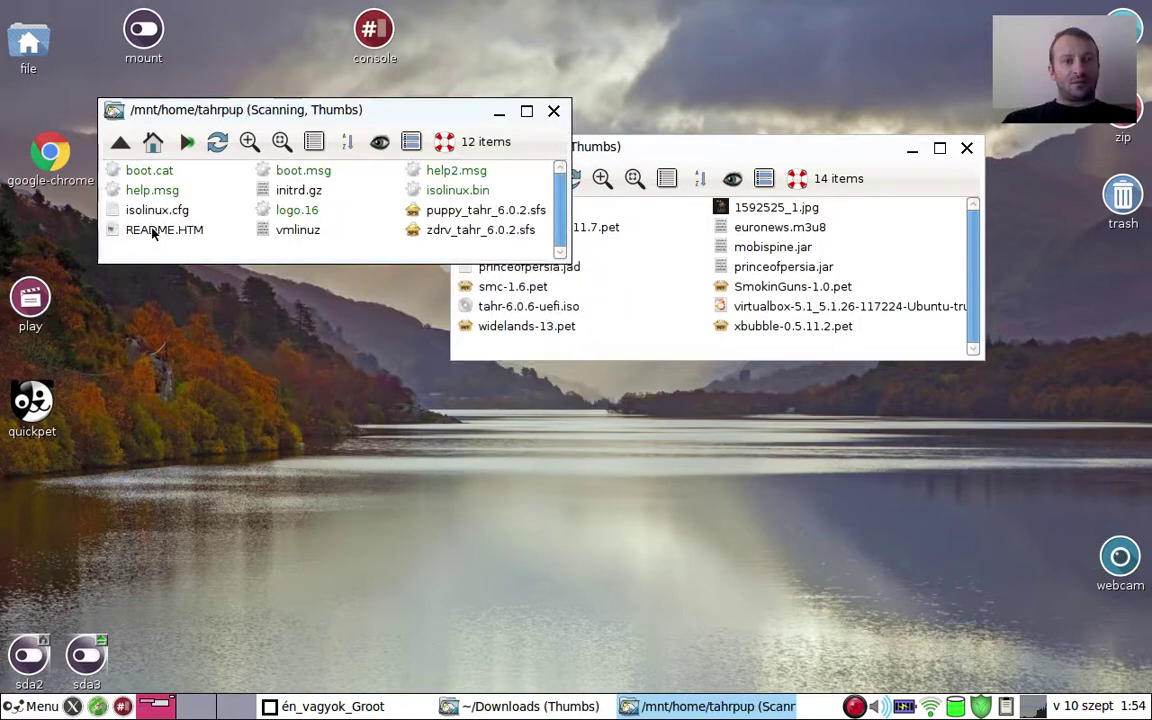
pyautogui.click(118, 143)
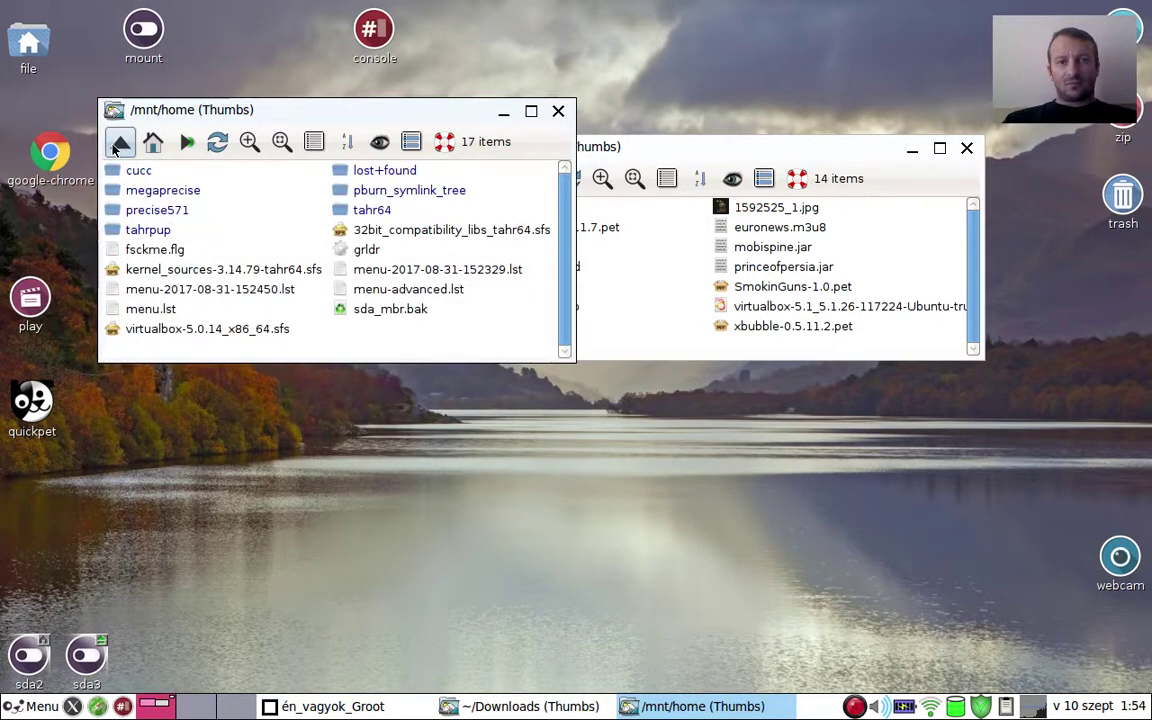
pyautogui.doubleClick(152, 232)
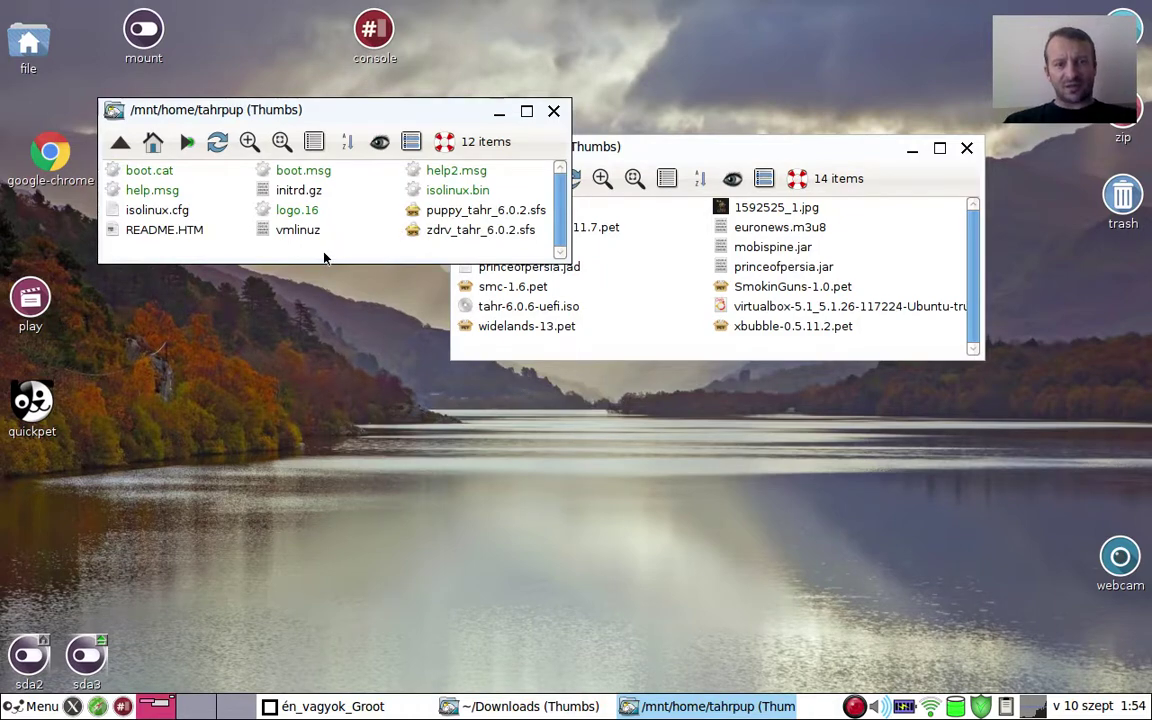
pyautogui.hotkey('ctrl', 'a')
pyautogui.press('Delete')
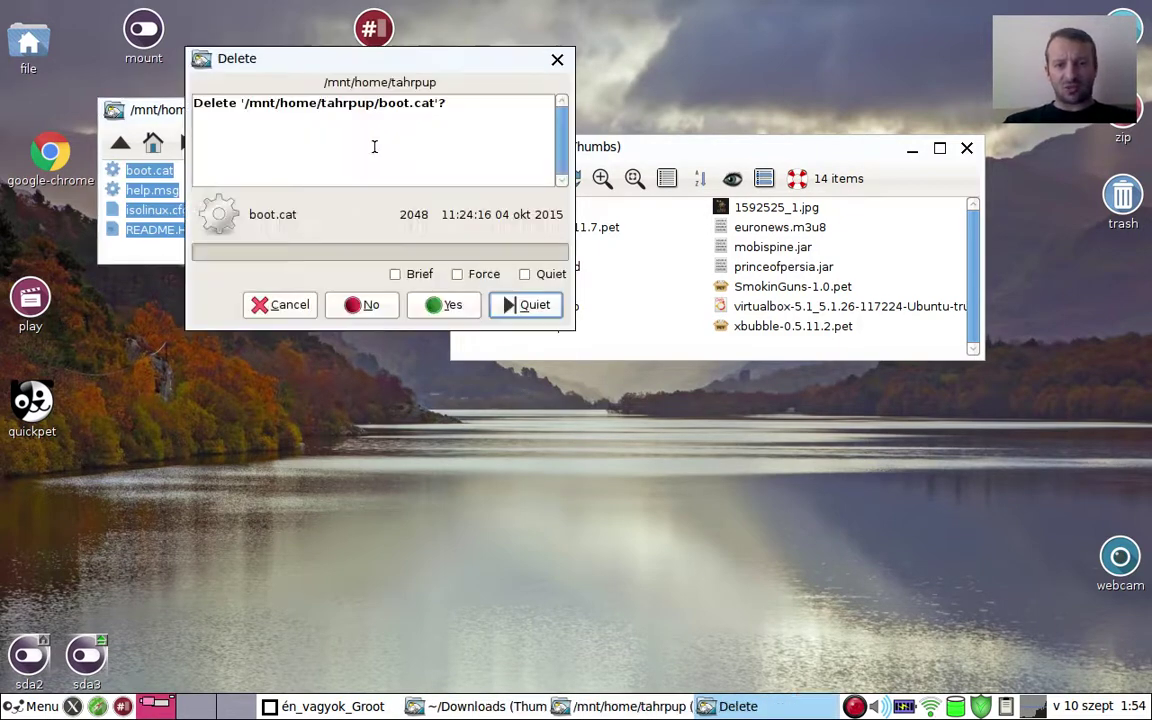
pyautogui.click(520, 305)
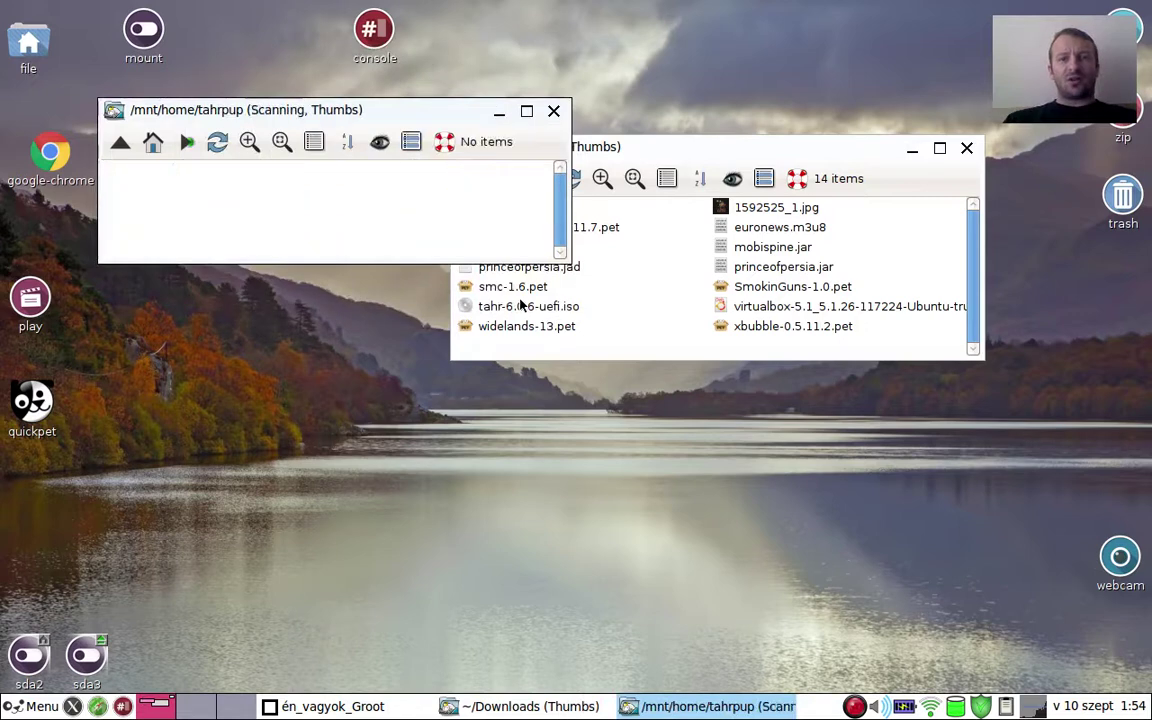
# - Check the tahrpup folder for hidden files, hide them again, and reopen the folder from /mnt/home
pyautogui.click(381, 143)
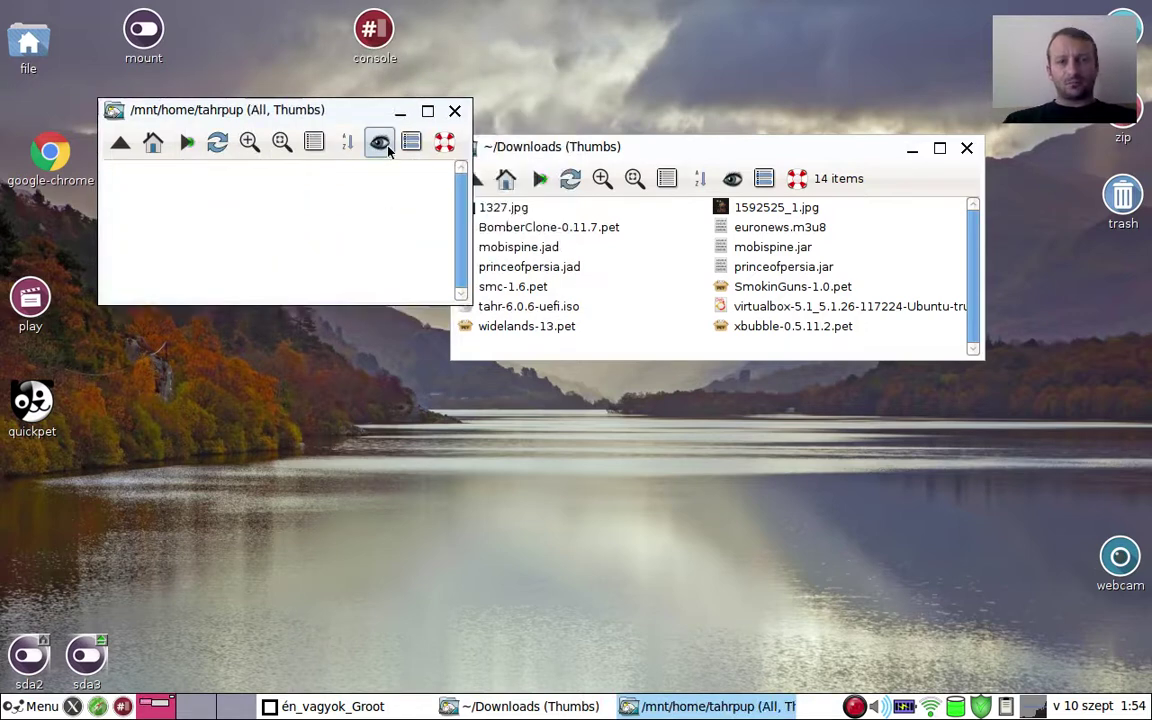
pyautogui.click(381, 143)
pyautogui.click(120, 142)
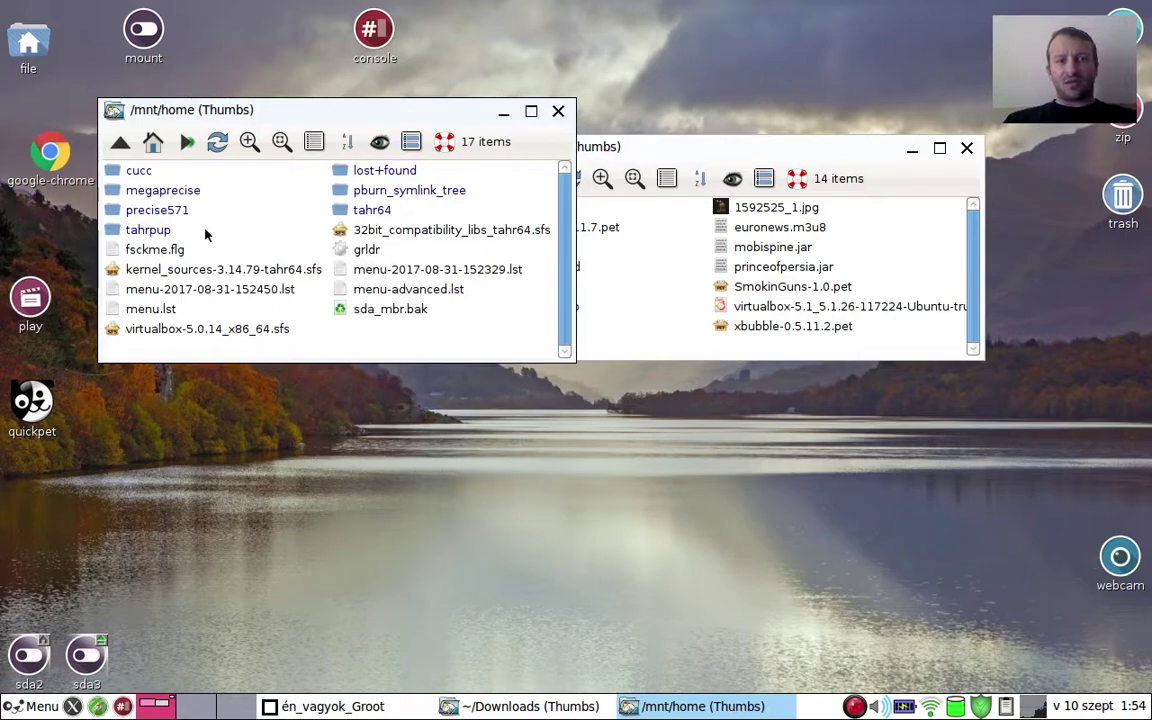
pyautogui.click(147, 231)
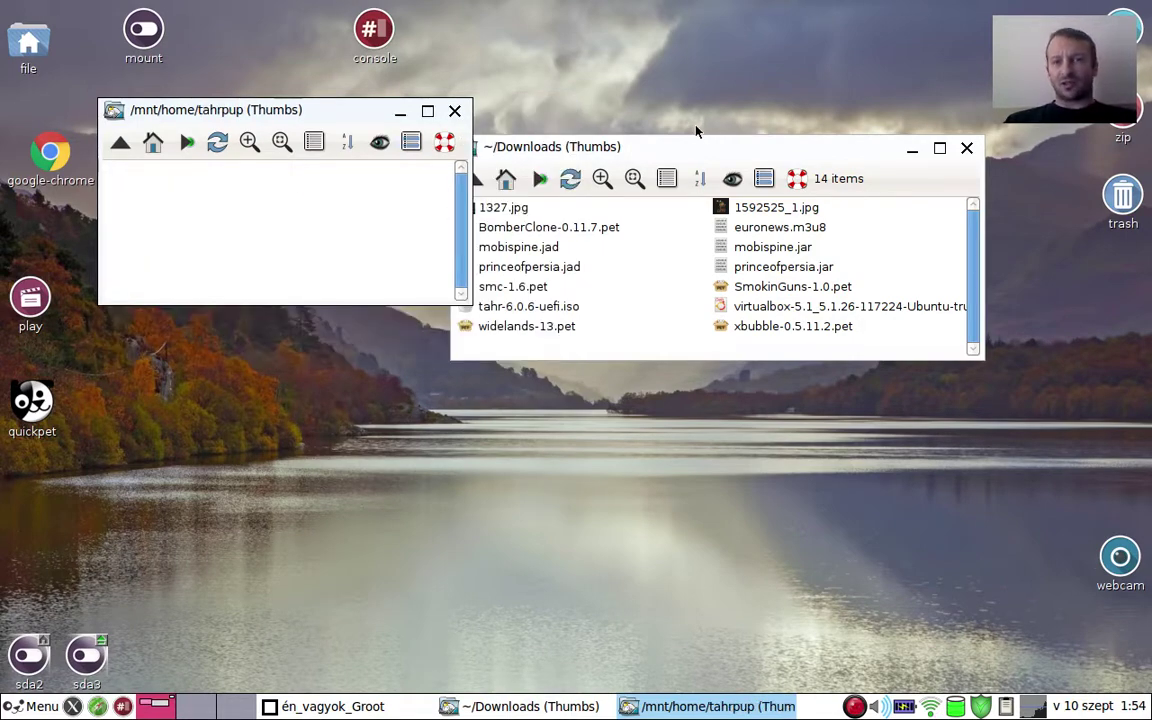
# - Mount tahr-6.0.6-uefi.iso from Downloads and arrange the windows so the ISO contents and the tahrpup folder are side by side
pyautogui.moveTo(697, 145); pyautogui.dragTo(772, 330)
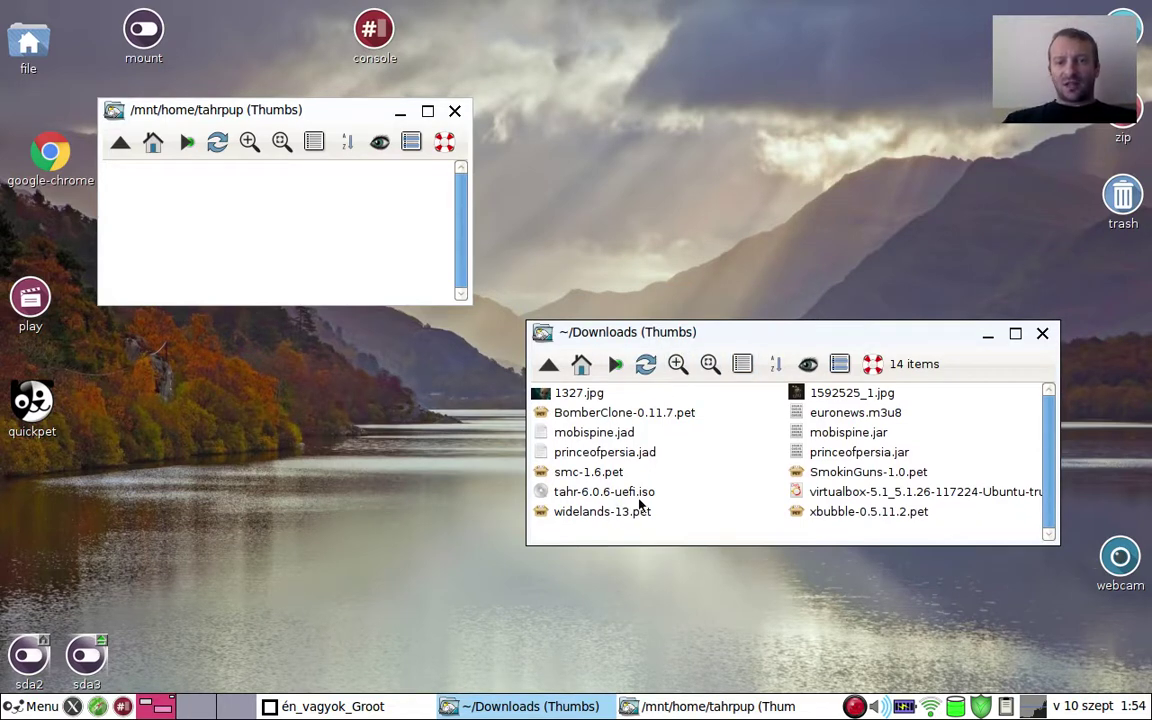
pyautogui.click(604, 492)
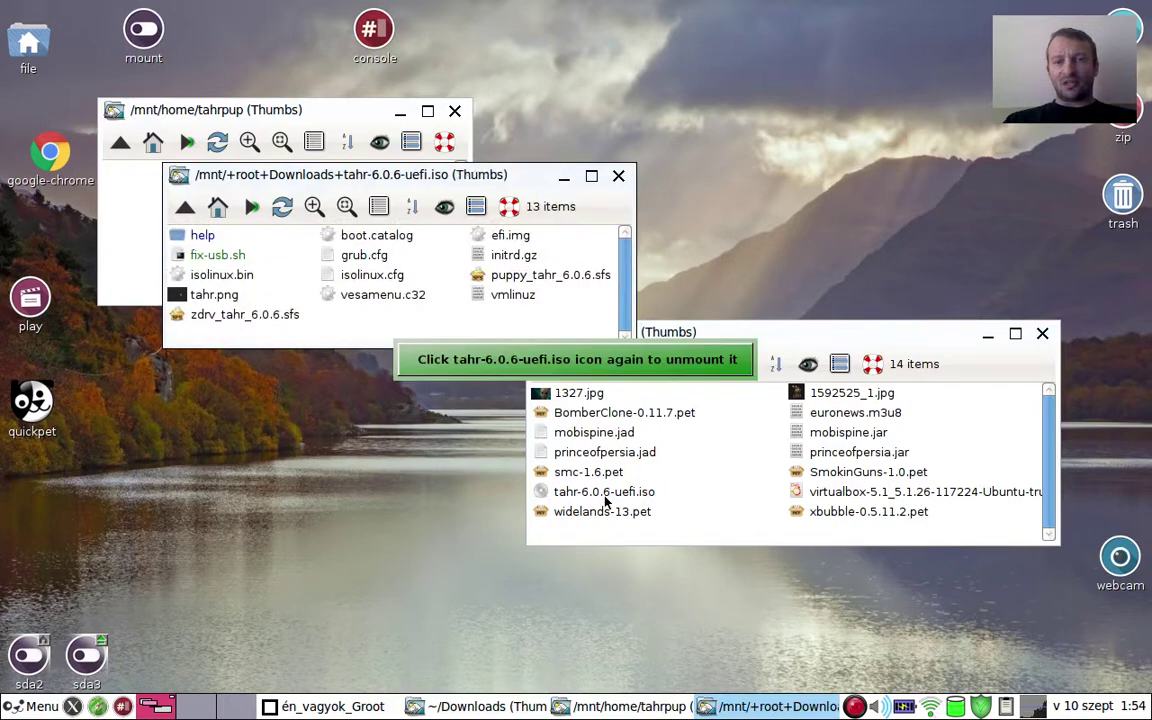
pyautogui.moveTo(368, 175); pyautogui.dragTo(703, 85)
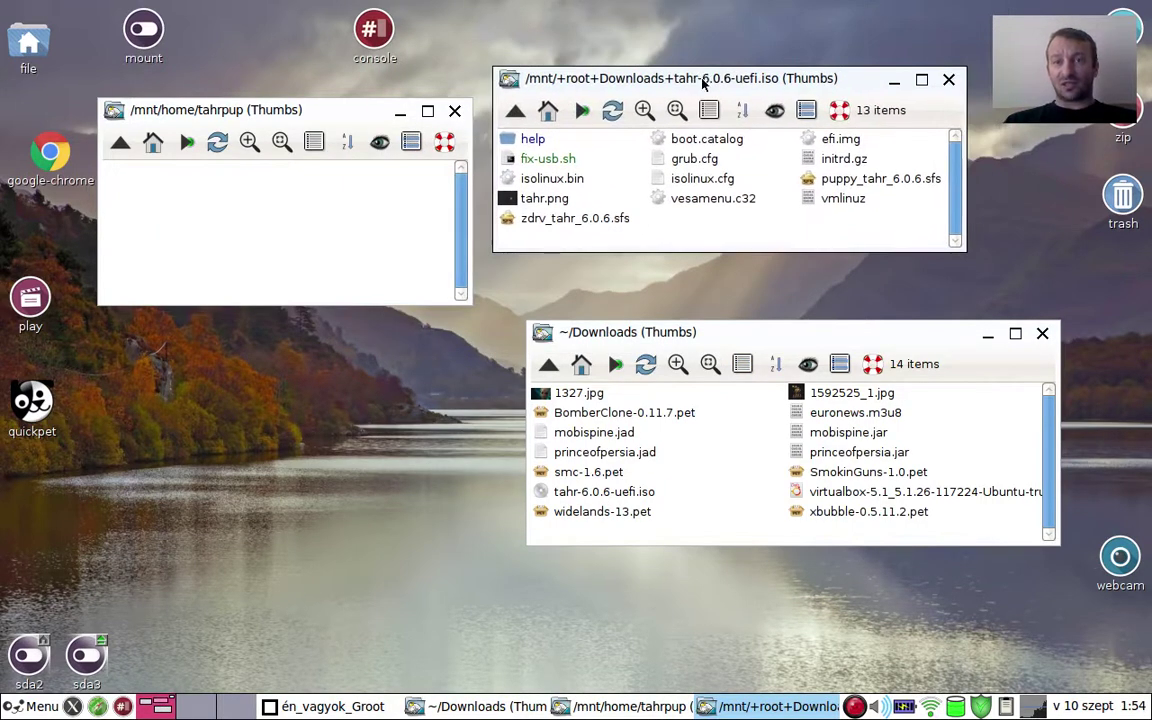
# - Copy all files from the mounted ISO, with hidden ones shown, into the tahrpup folder and unmount tahr-6.0.6-uefi.iso
pyautogui.click(774, 110)
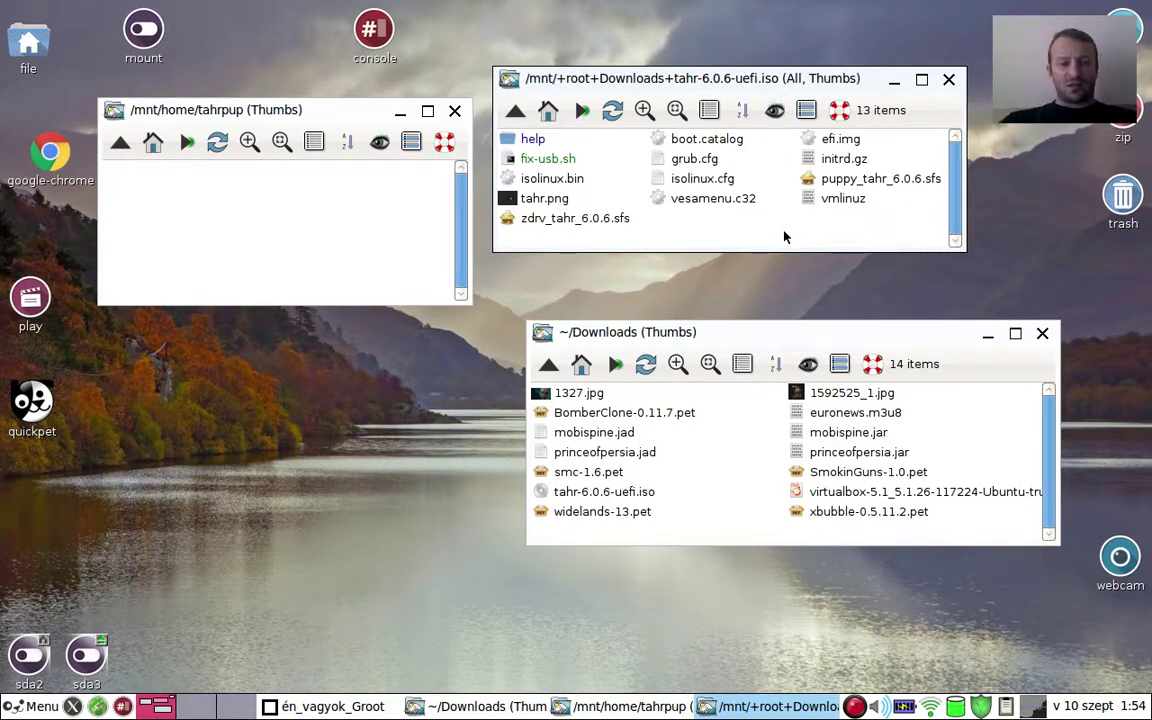
pyautogui.hotkey('ctrl', 'a')
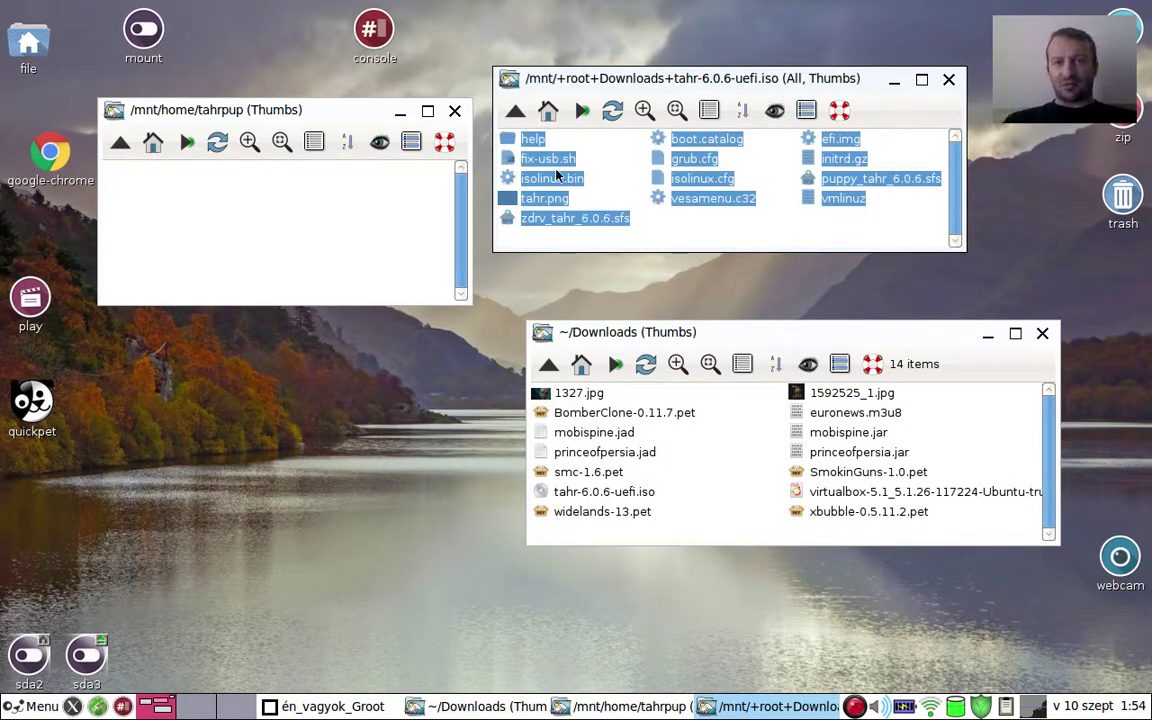
pyautogui.moveTo(548, 159); pyautogui.dragTo(342, 216)
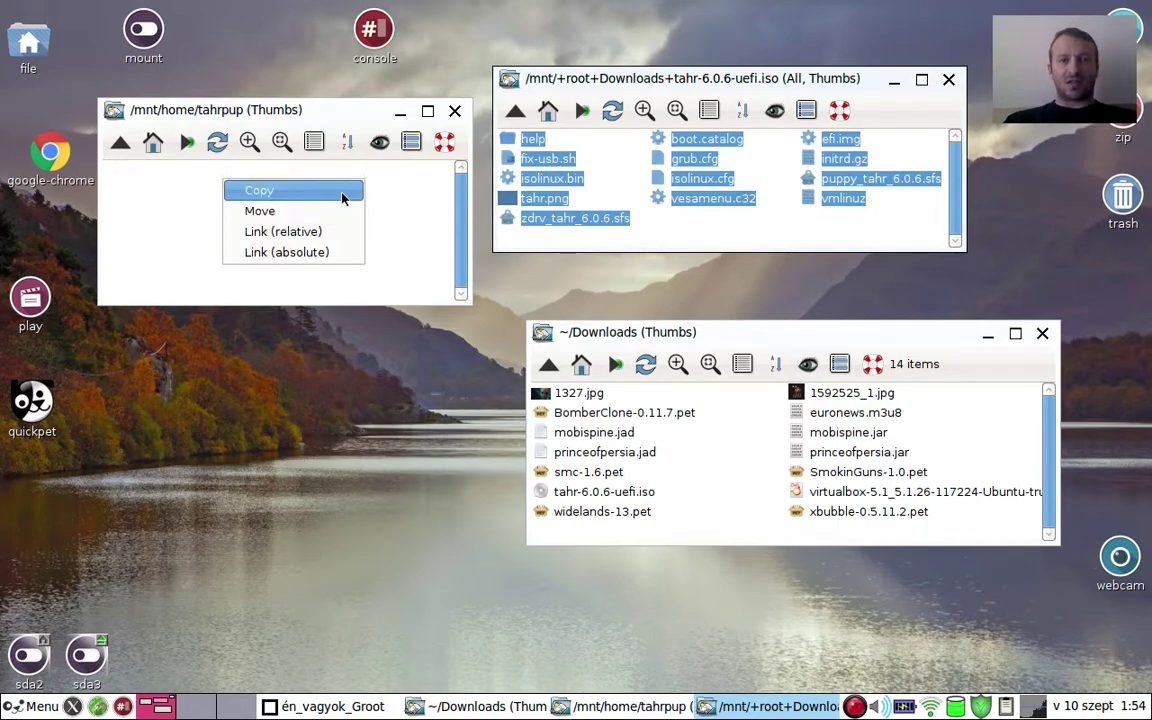
pyautogui.click(342, 188)
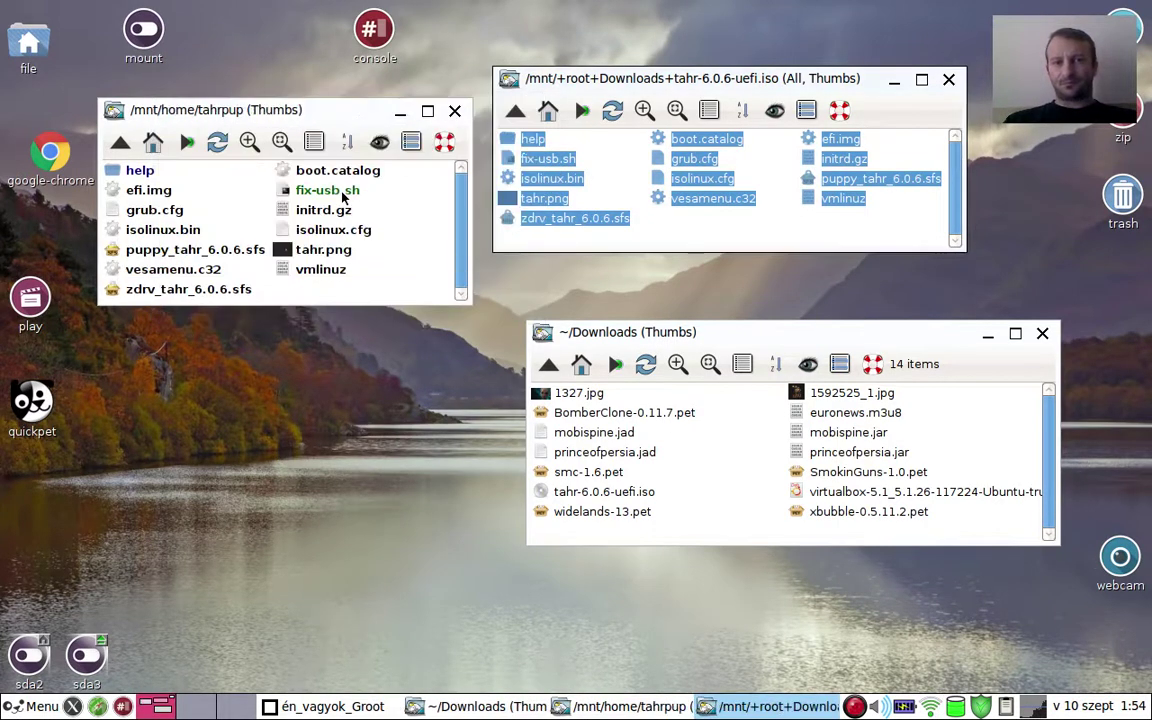
pyautogui.click(722, 242)
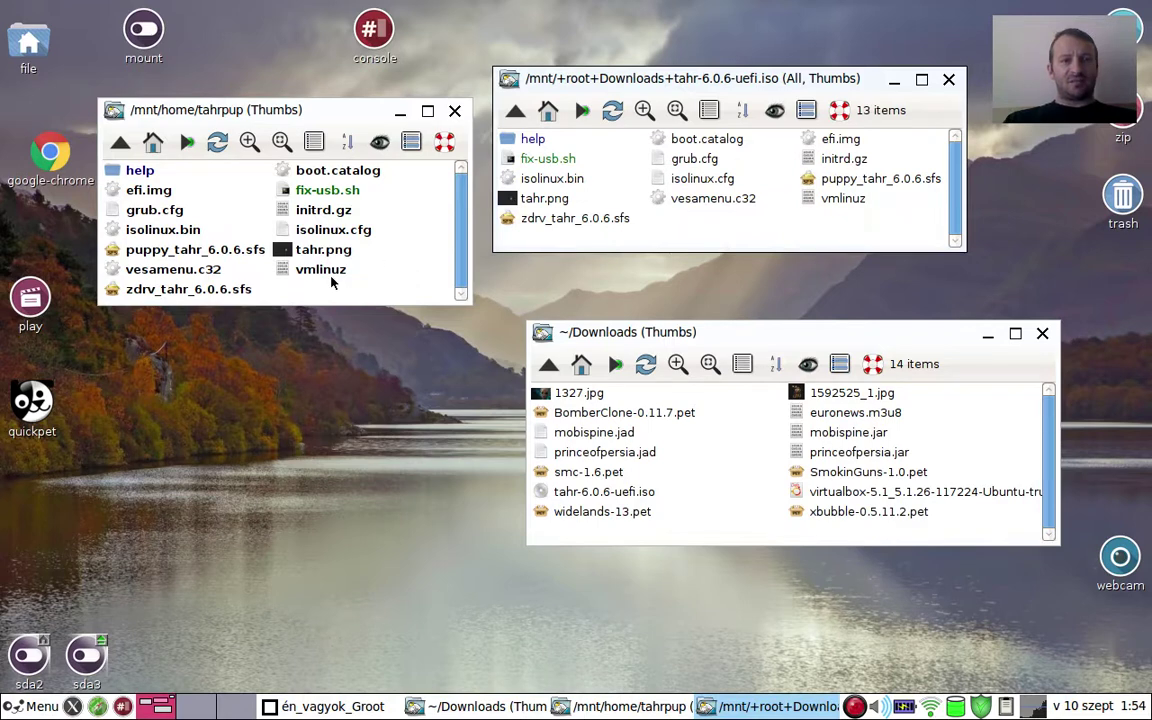
pyautogui.click(625, 493)
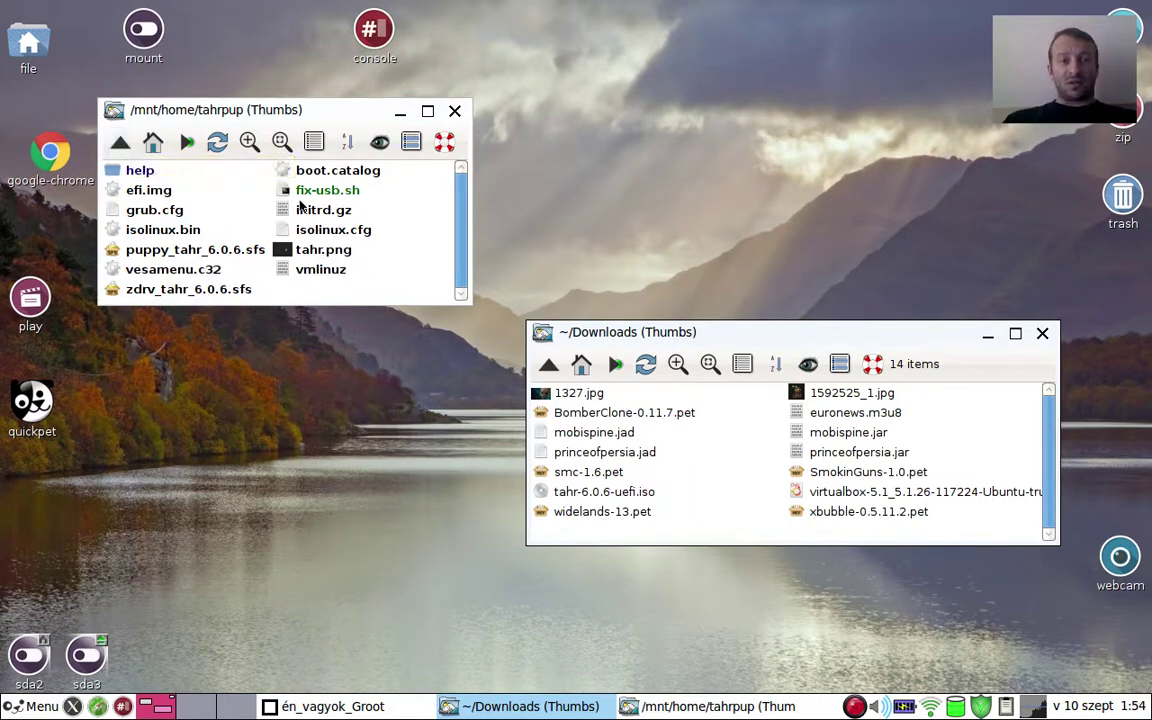
# - Close the open folder windows and have Grub4DosConfig search for installed systems within only the sda device
pyautogui.click(455, 110)
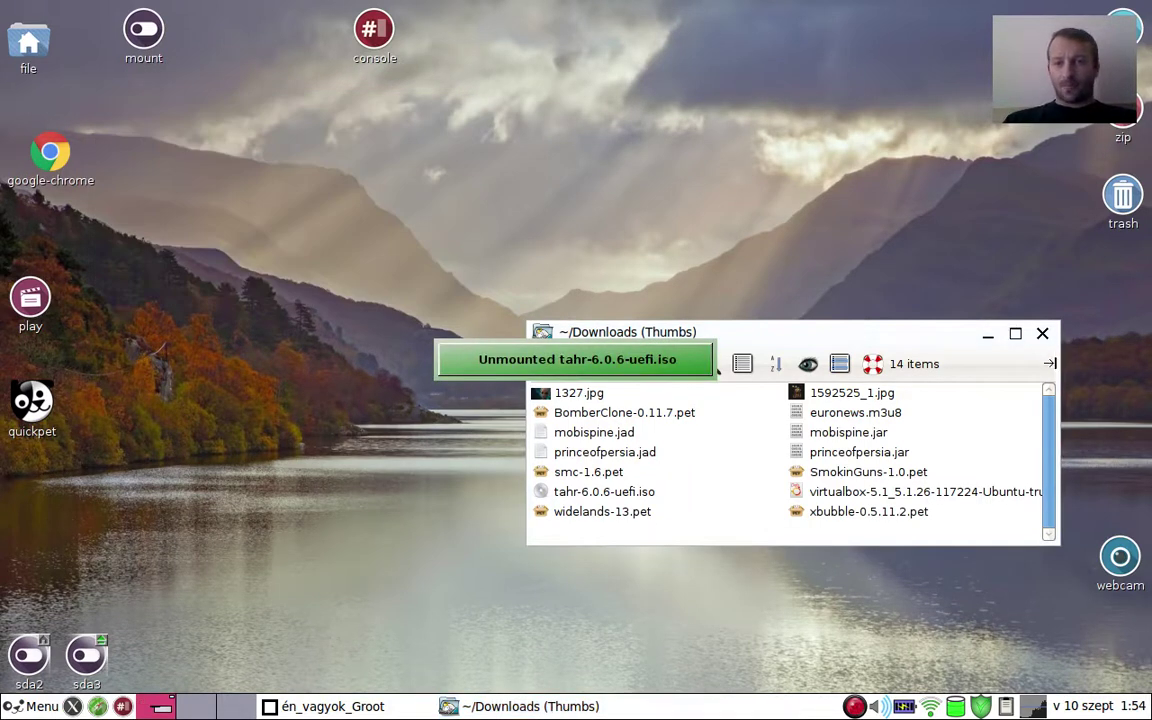
pyautogui.click(1042, 332)
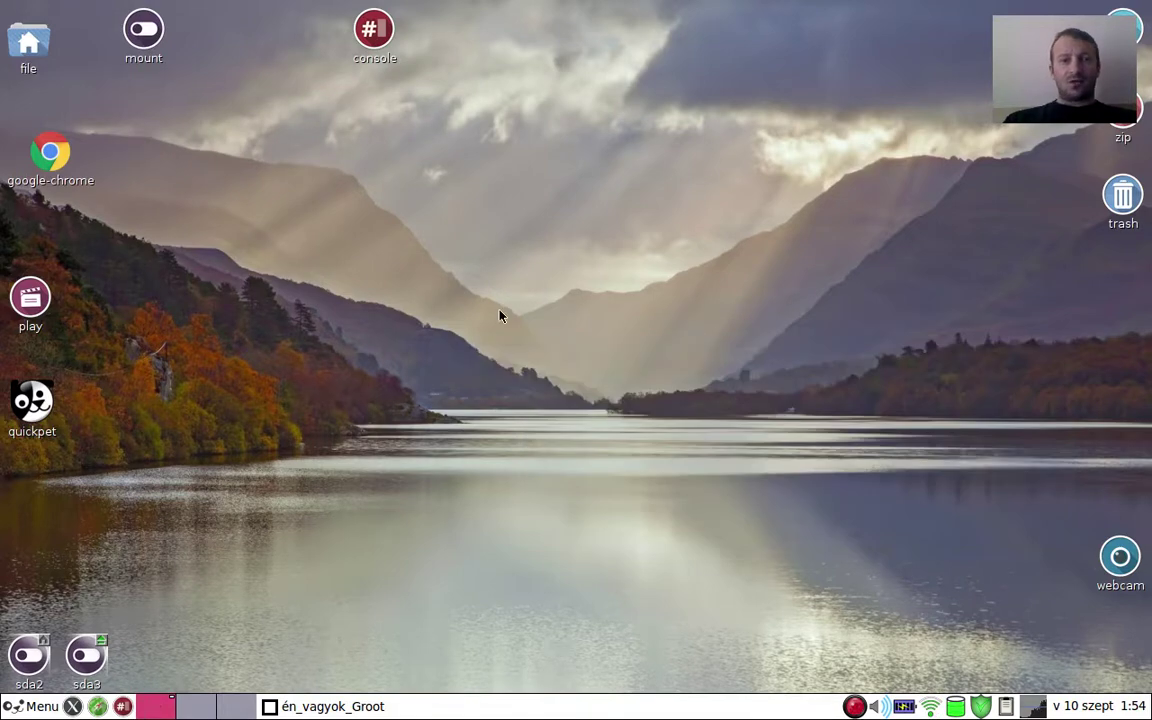
pyautogui.rightClick(185, 116)
pyautogui.moveTo(250, 143)
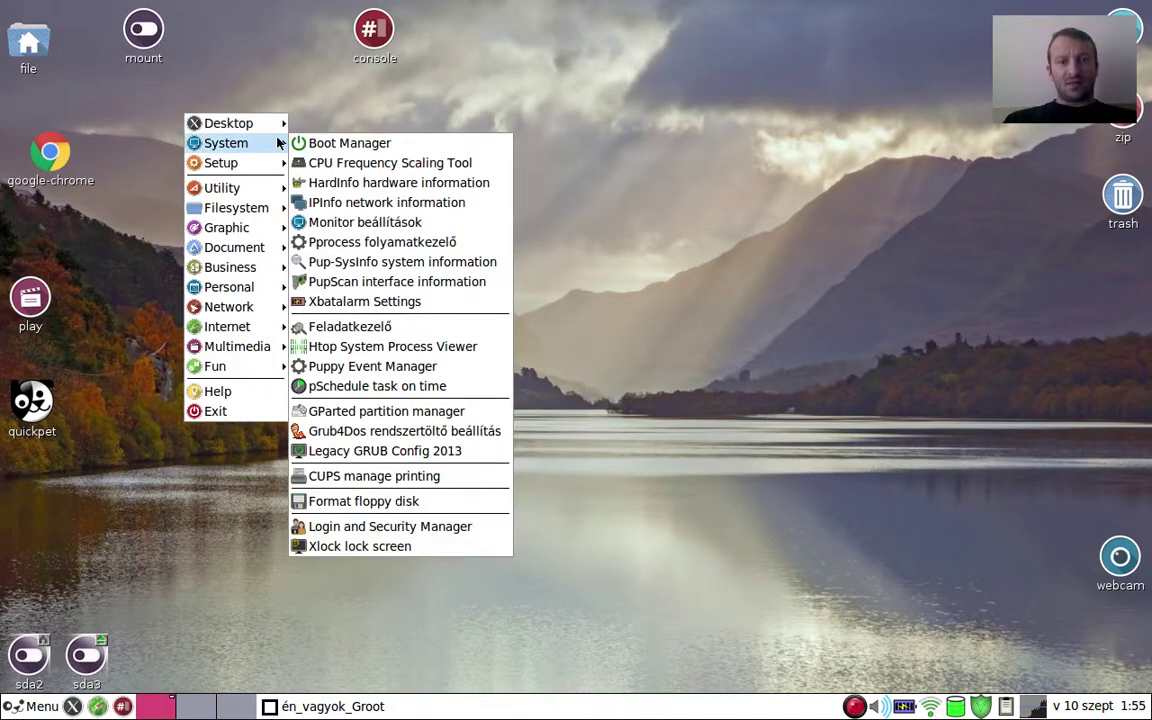
pyautogui.click(436, 431)
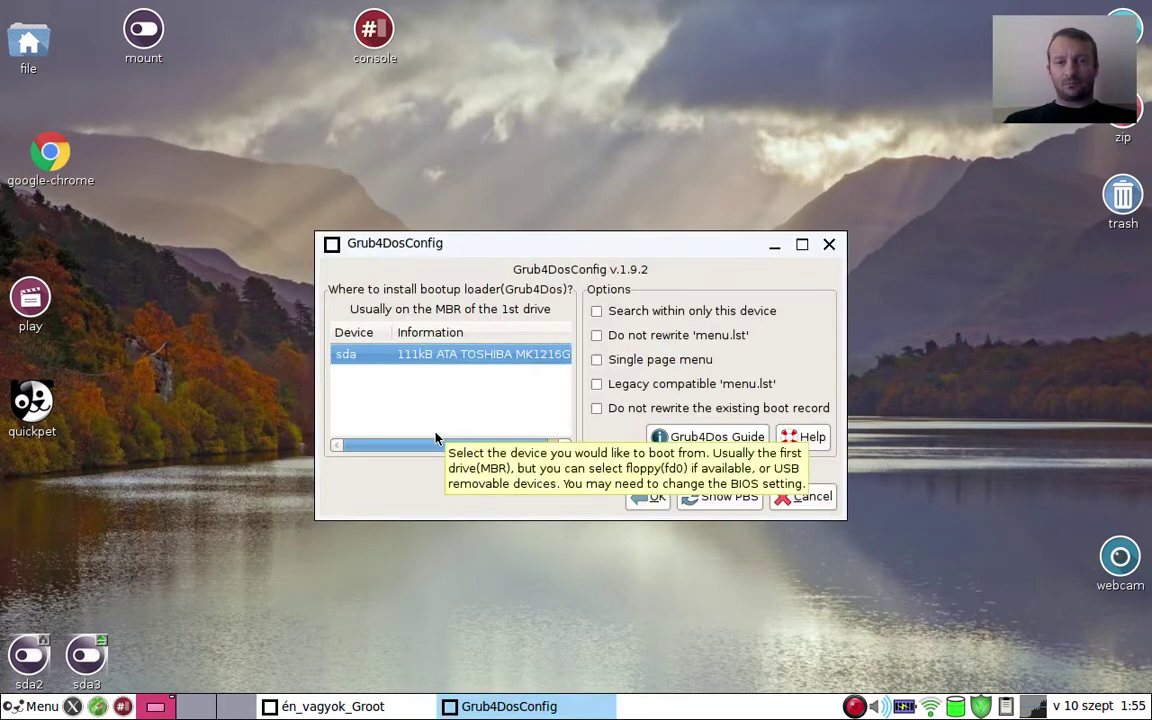
pyautogui.click(672, 311)
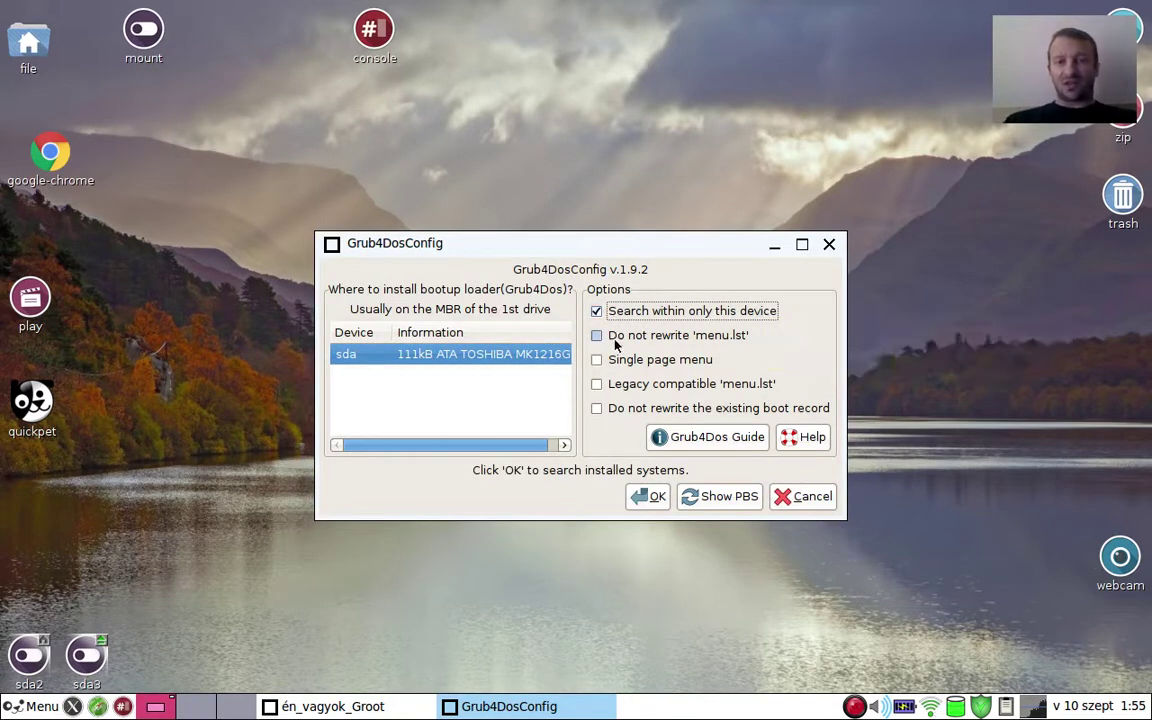
pyautogui.click(646, 496)
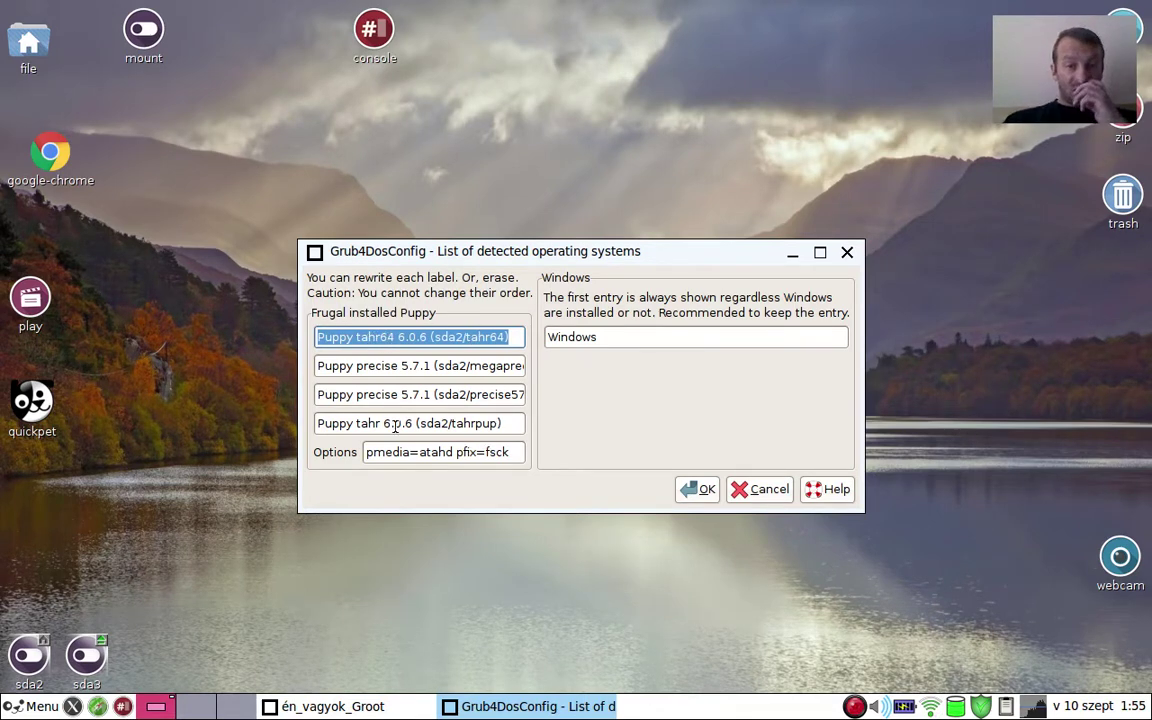
# - Keep the listed operating system labels, including the sda2/tahrpup entry, and install the Grub4Dos boot loader on sda(MBR)
pyautogui.moveTo(347, 423); pyautogui.dragTo(505, 427)
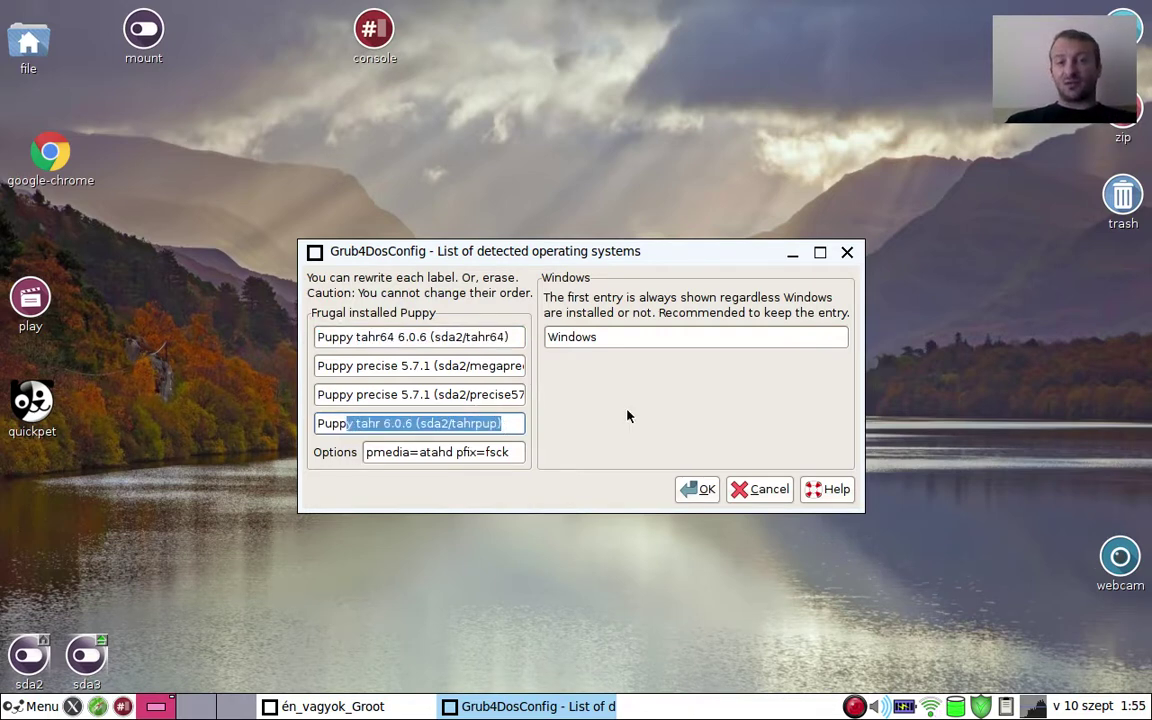
pyautogui.click(695, 489)
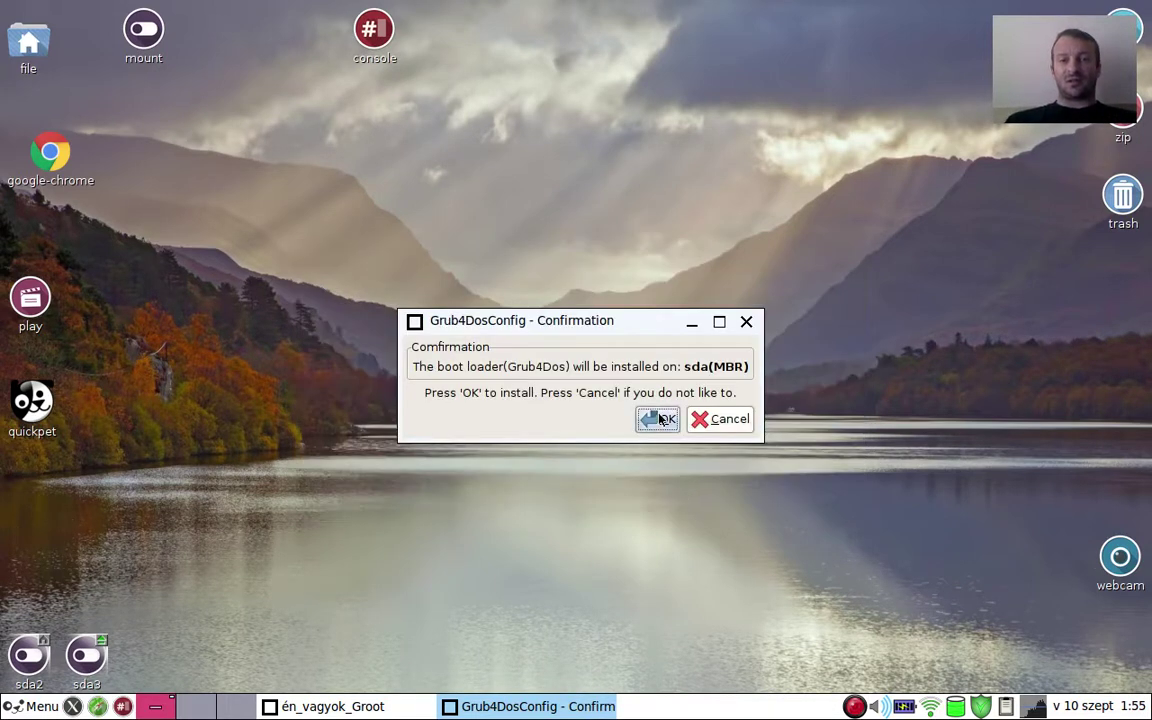
pyautogui.click(660, 418)
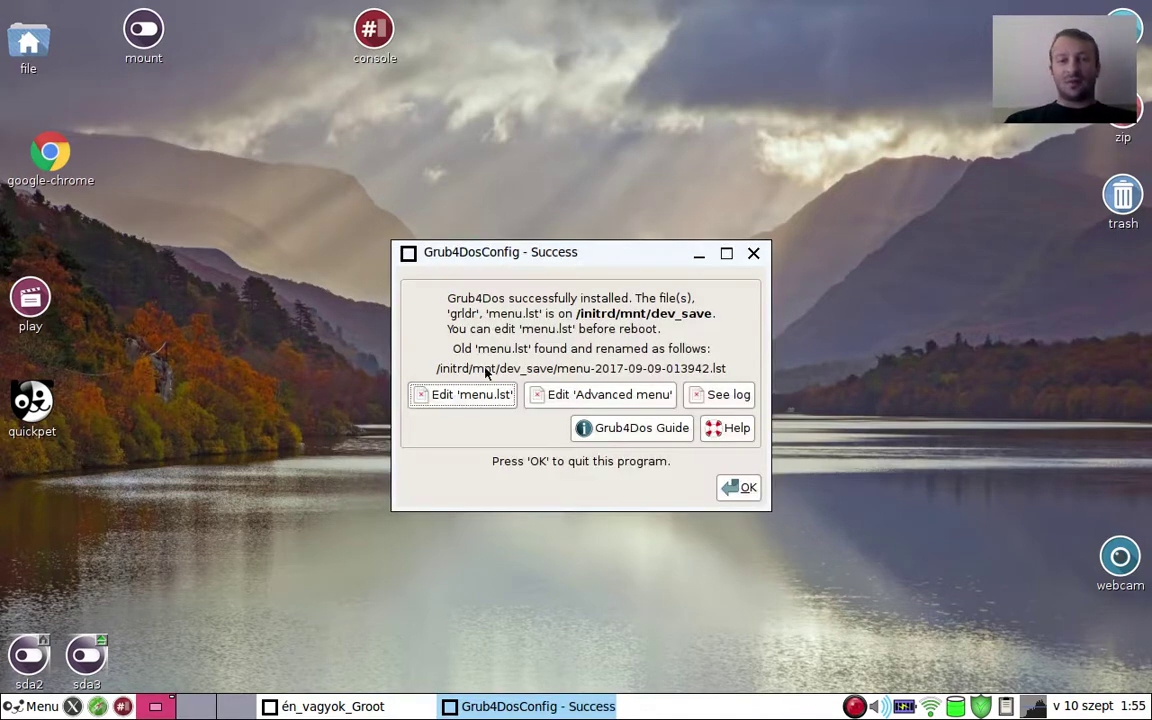
# - Open the generated menu.lst and examine its frugal Puppy boot entries, especially the tahrpup kernel line with its psubdir option
pyautogui.click(472, 397)
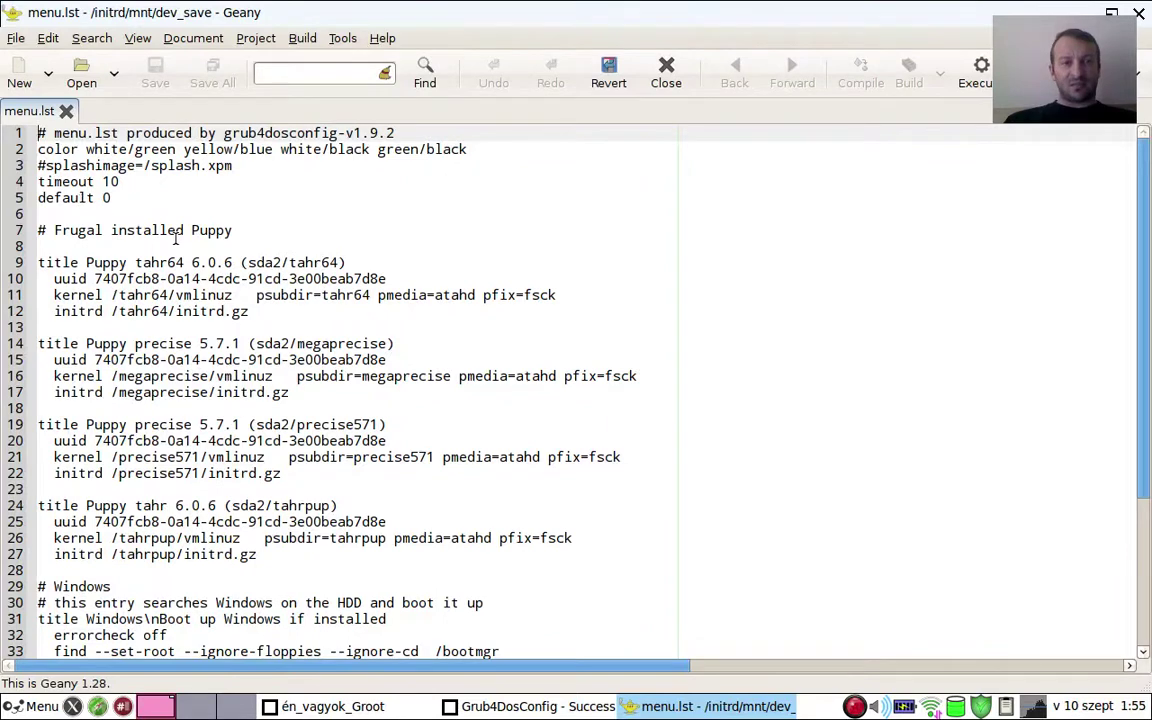
pyautogui.moveTo(111, 262); pyautogui.dragTo(38, 246)
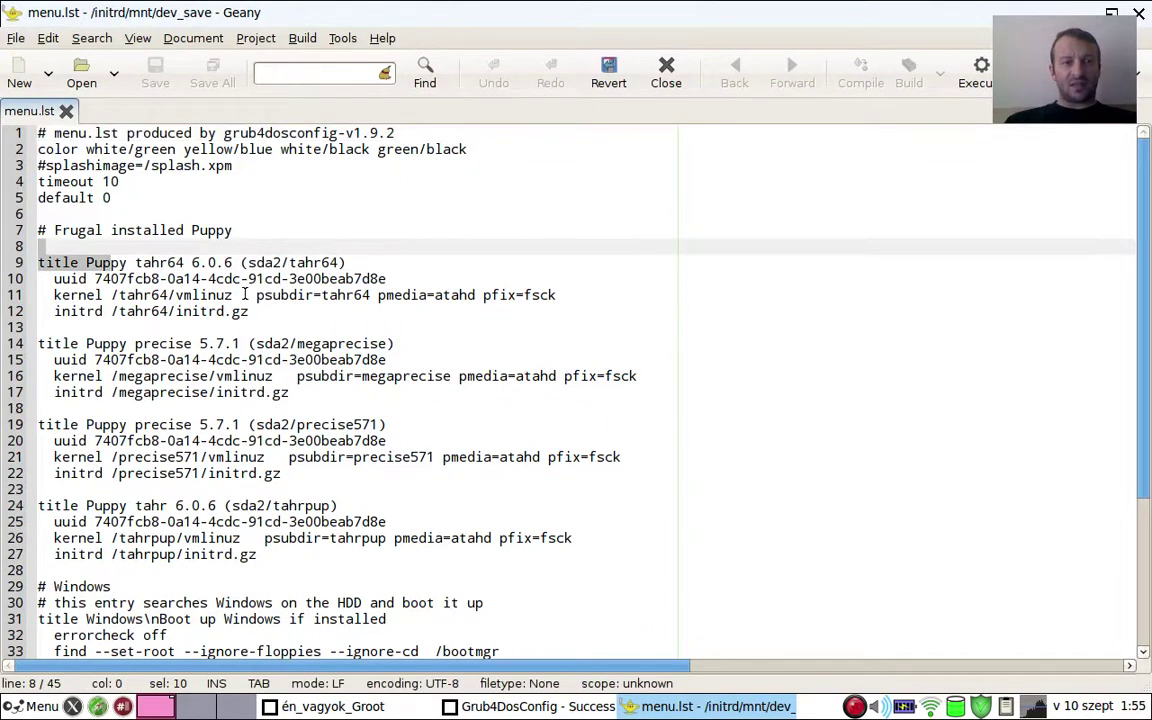
pyautogui.scroll(-4, 195, 333)
pyautogui.moveTo(94, 295); pyautogui.dragTo(330, 292)
pyautogui.click(478, 316)
pyautogui.moveTo(458, 327); pyautogui.dragTo(182, 330)
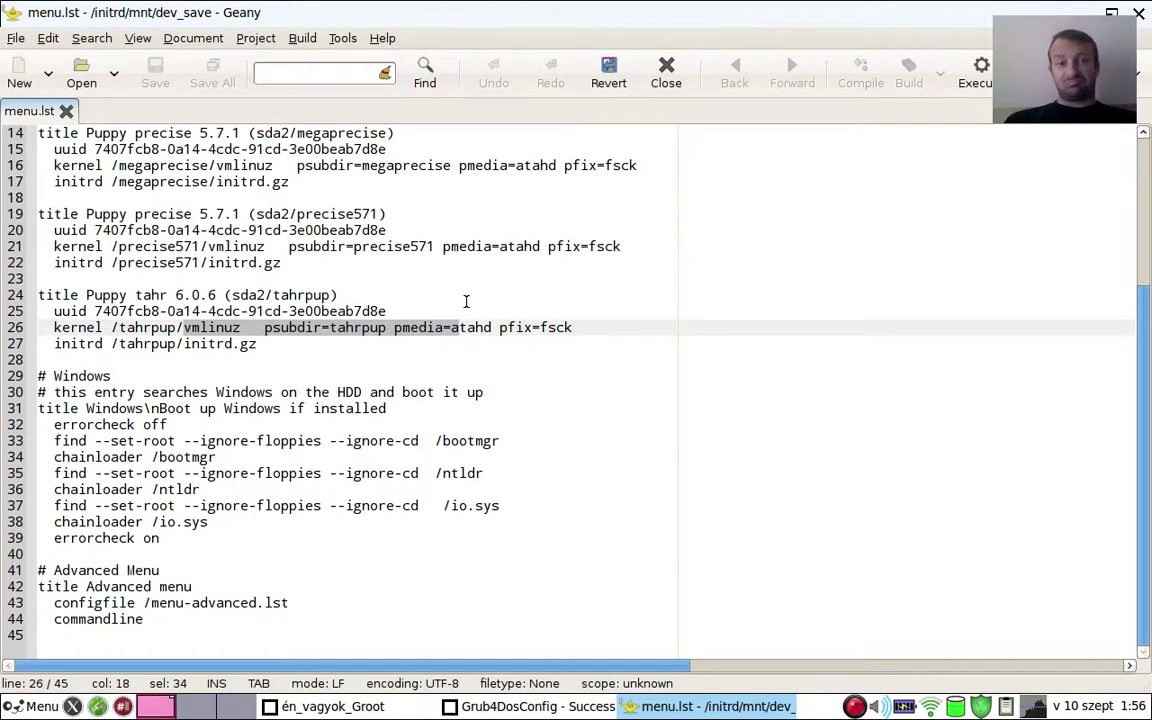
pyautogui.scroll(3, 465, 300)
pyautogui.click(305, 457)
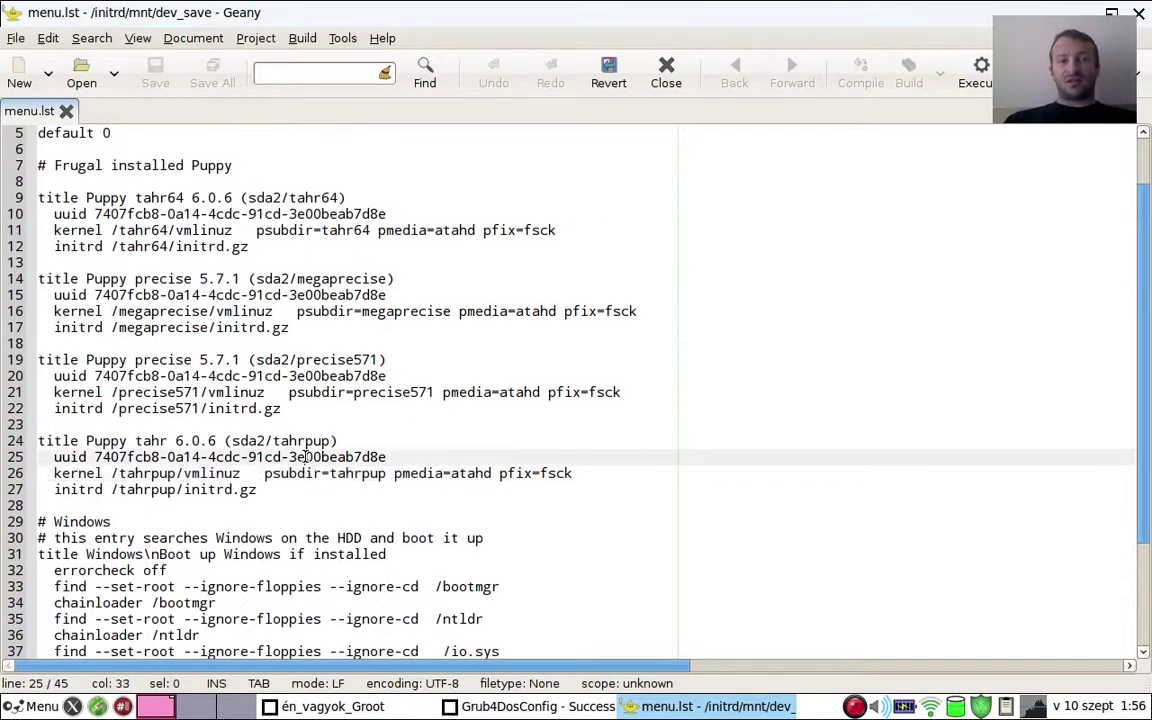
pyautogui.moveTo(265, 473); pyautogui.dragTo(387, 477)
pyautogui.click(440, 378)
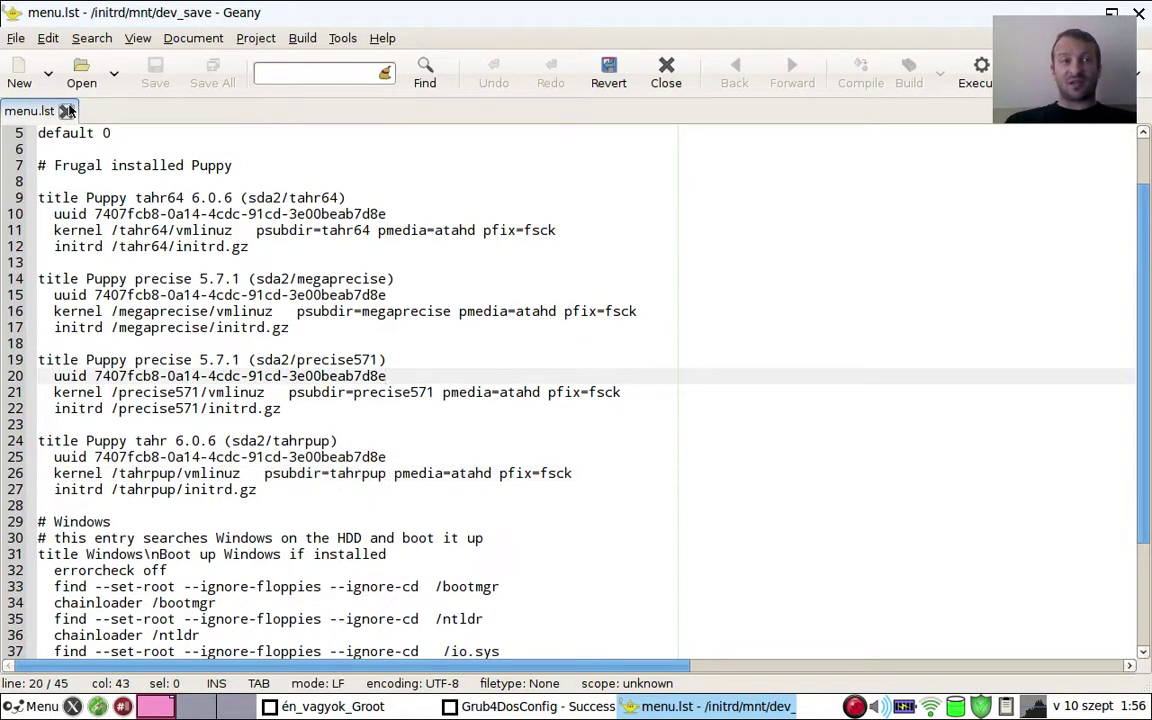
# - Close menu.lst and the text editor, and quit Grub4DosConfig
pyautogui.click(66, 111)
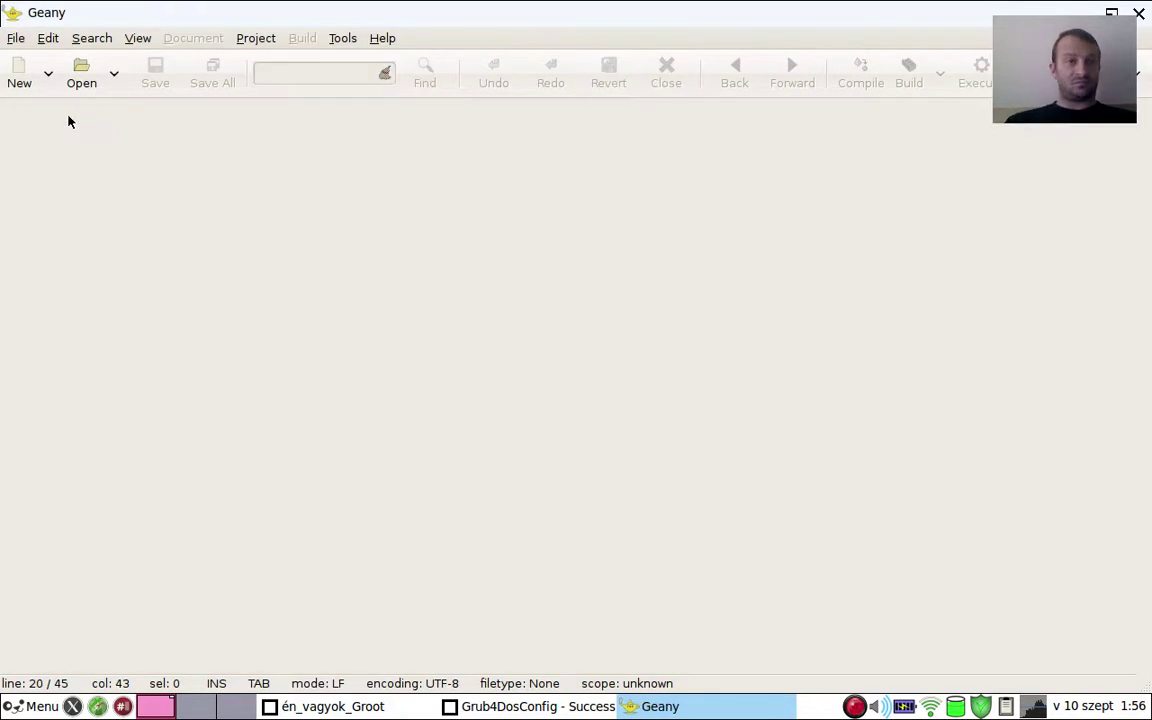
pyautogui.click(1140, 13)
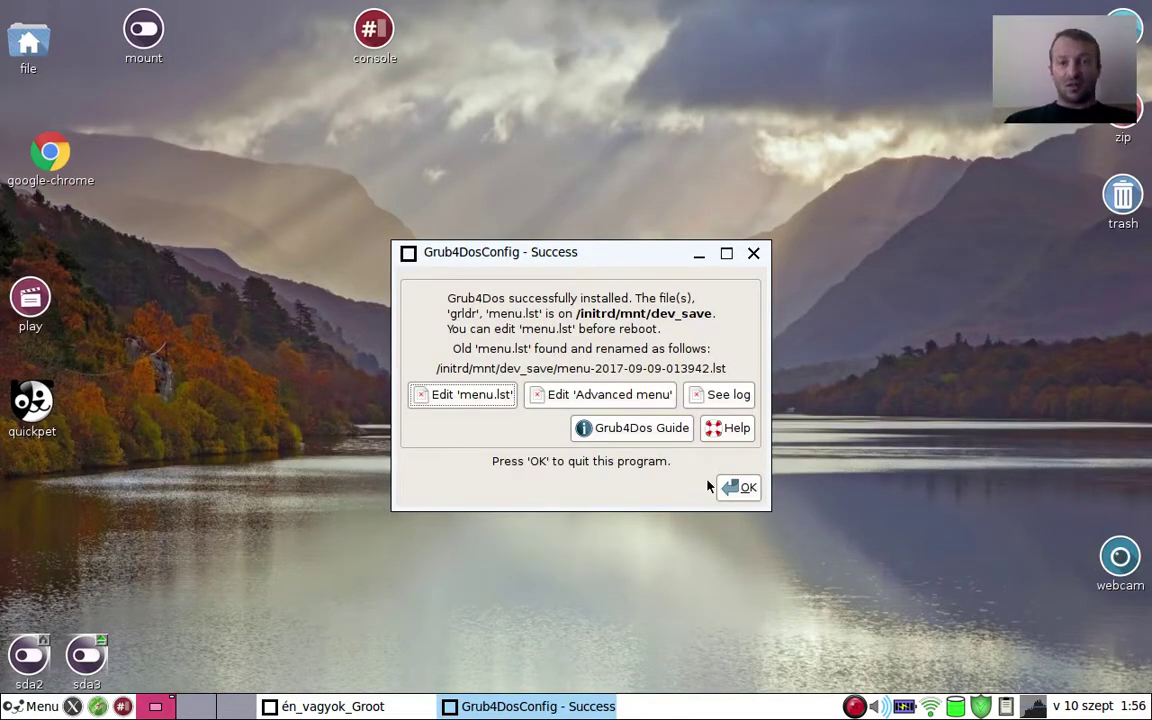
pyautogui.click(731, 488)
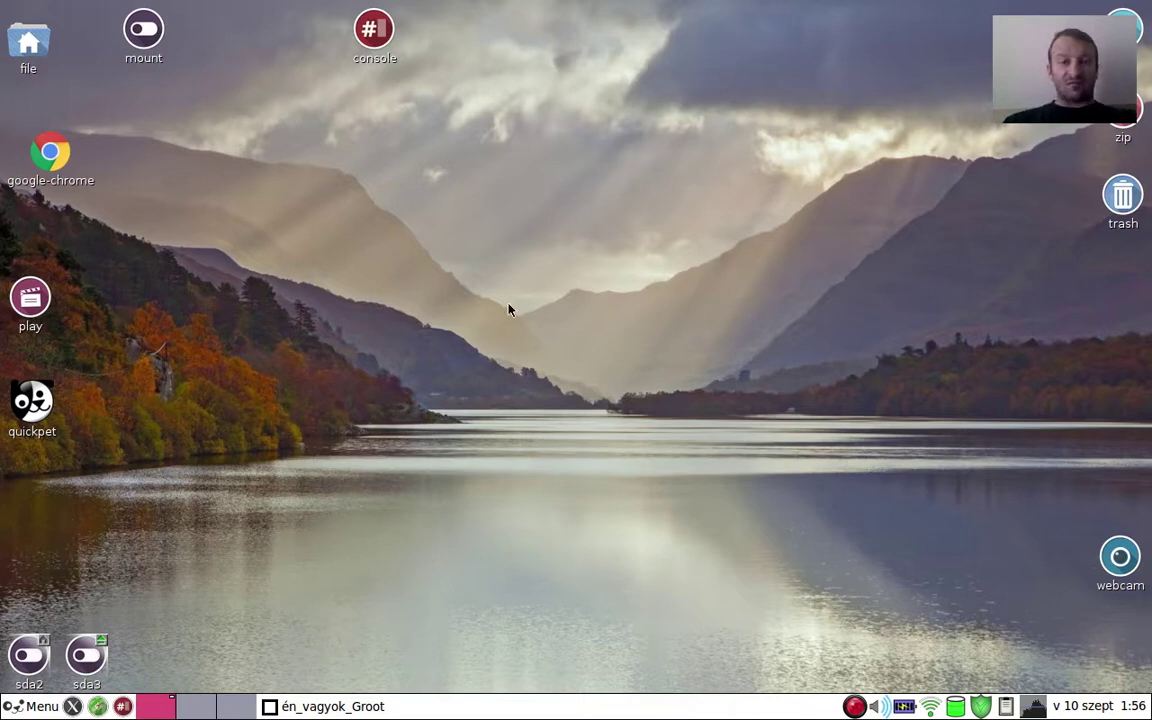
# - Compare the contents of the tahr64 and tahrpup folders on sda2, including what is inside the tahr64save-skamisave folder
pyautogui.click(28, 655)
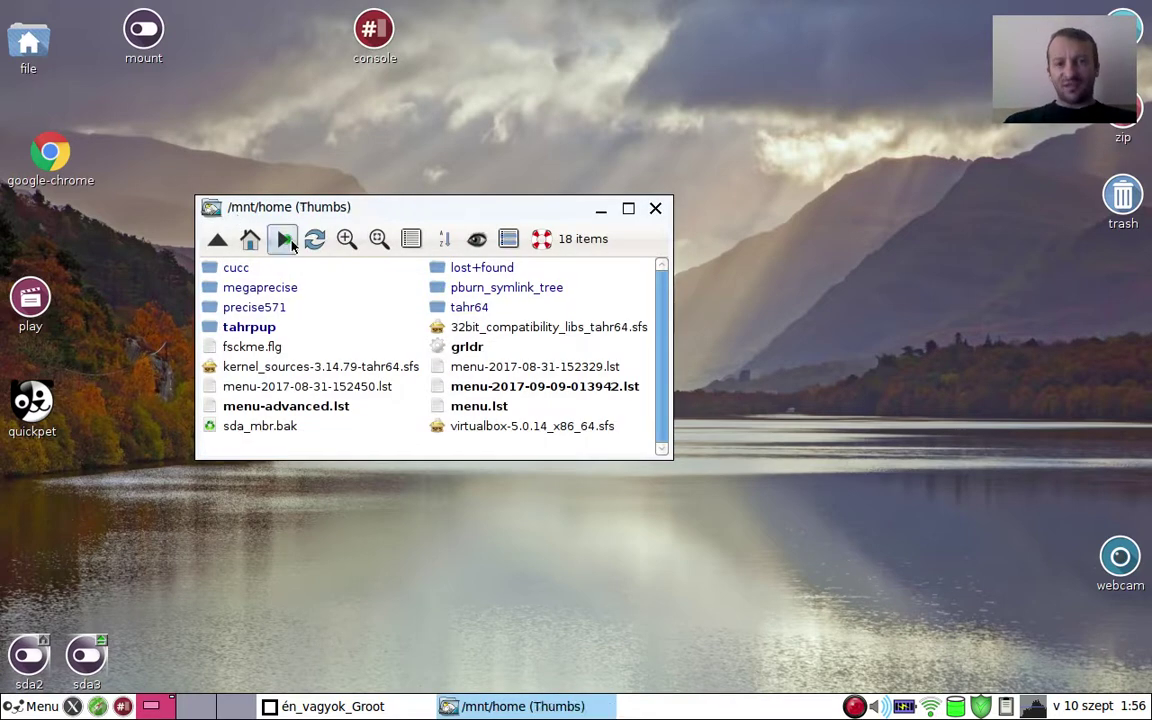
pyautogui.click(467, 308)
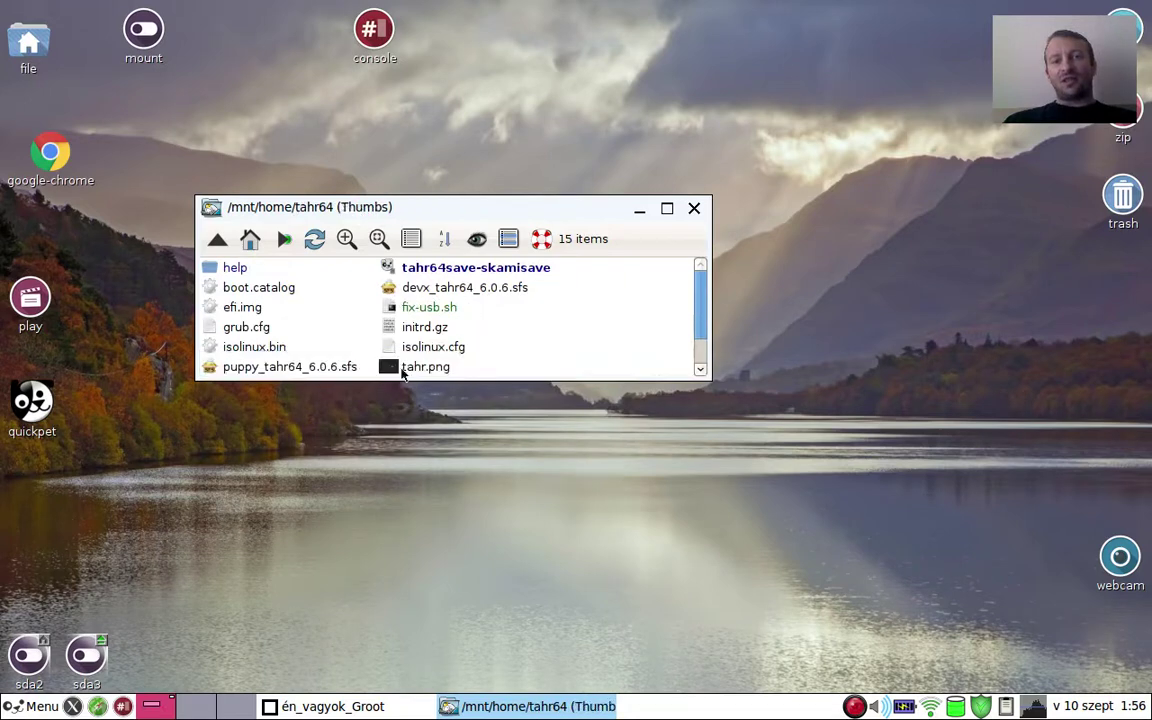
pyautogui.click(481, 272)
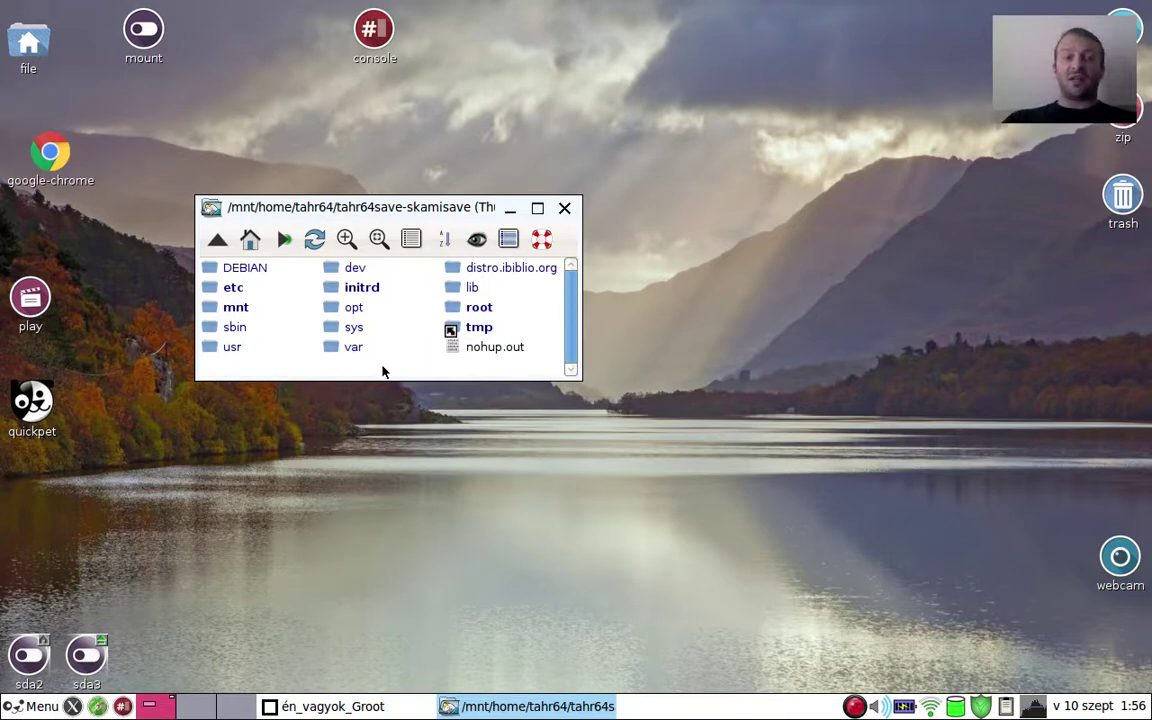
pyautogui.click(215, 243)
pyautogui.click(216, 240)
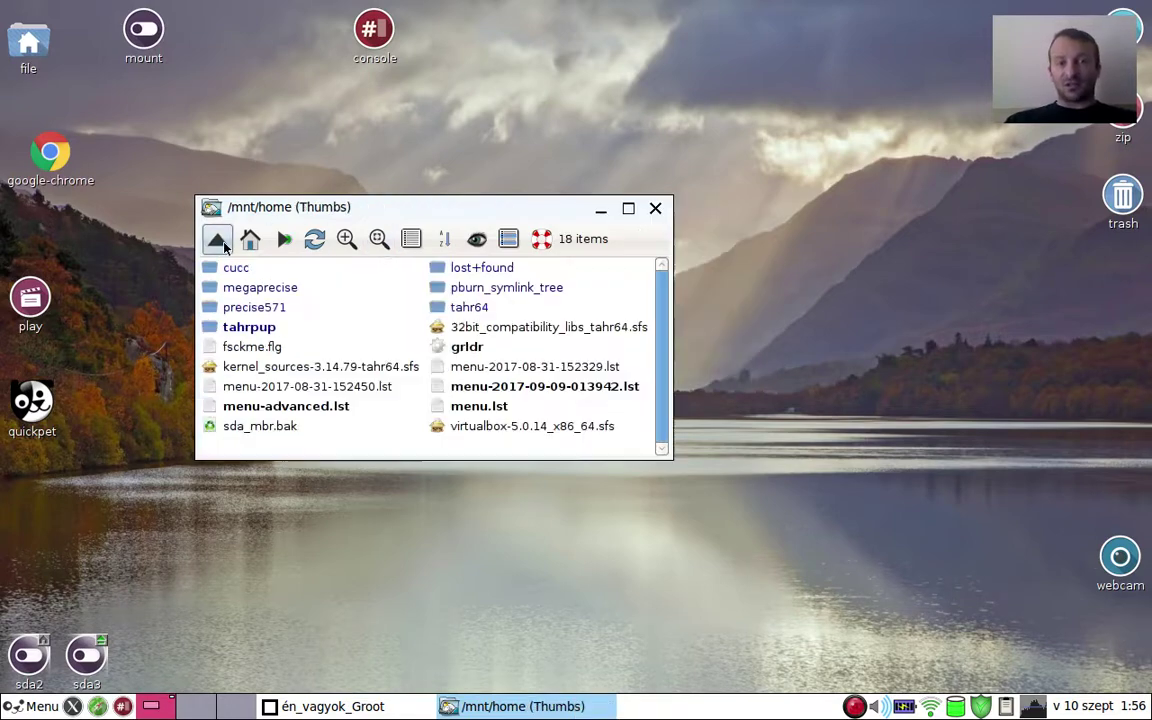
pyautogui.click(246, 328)
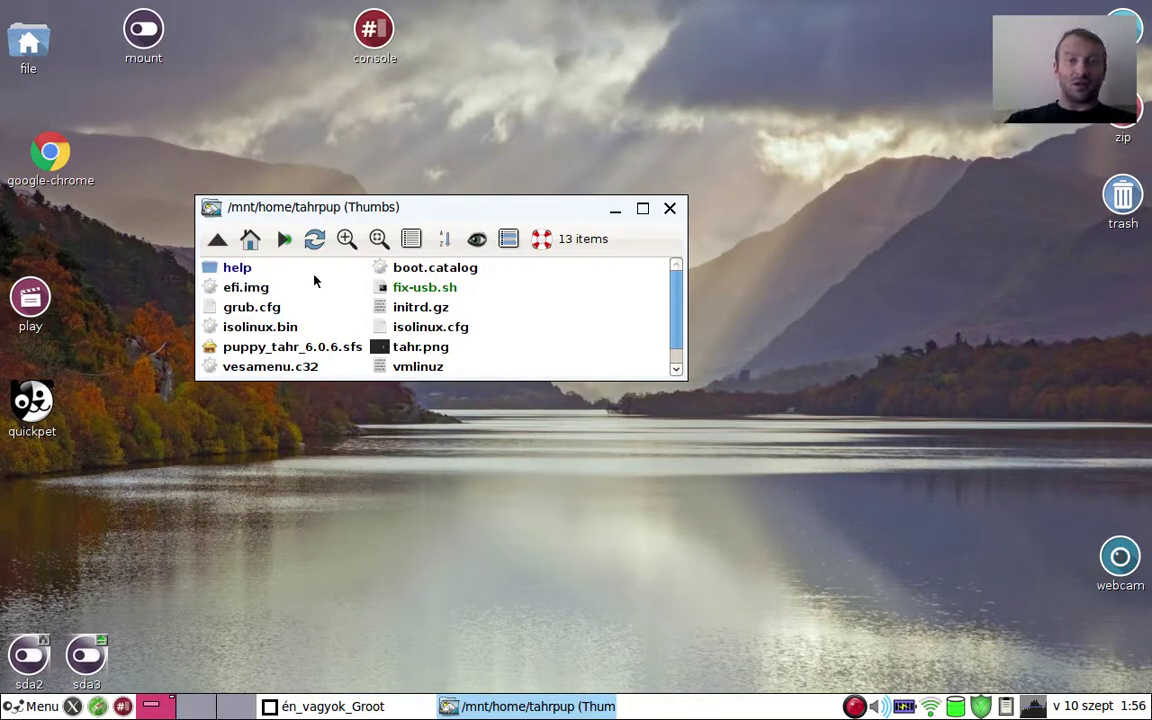
pyautogui.click(217, 239)
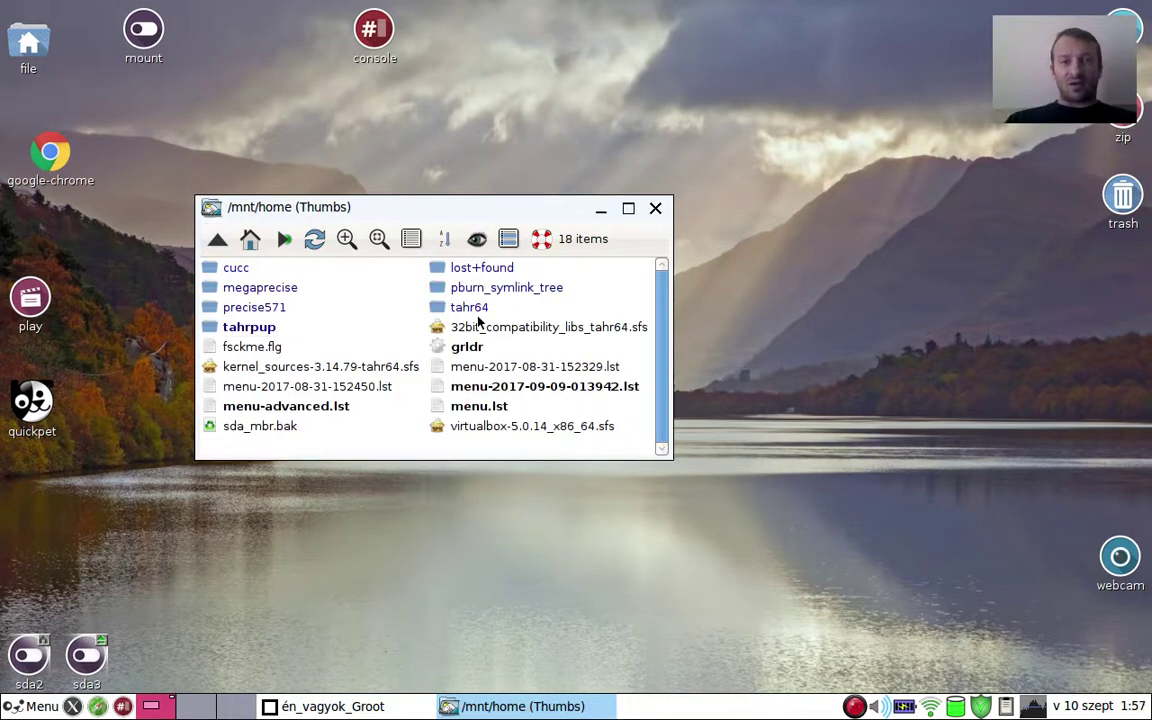
pyautogui.doubleClick(476, 309)
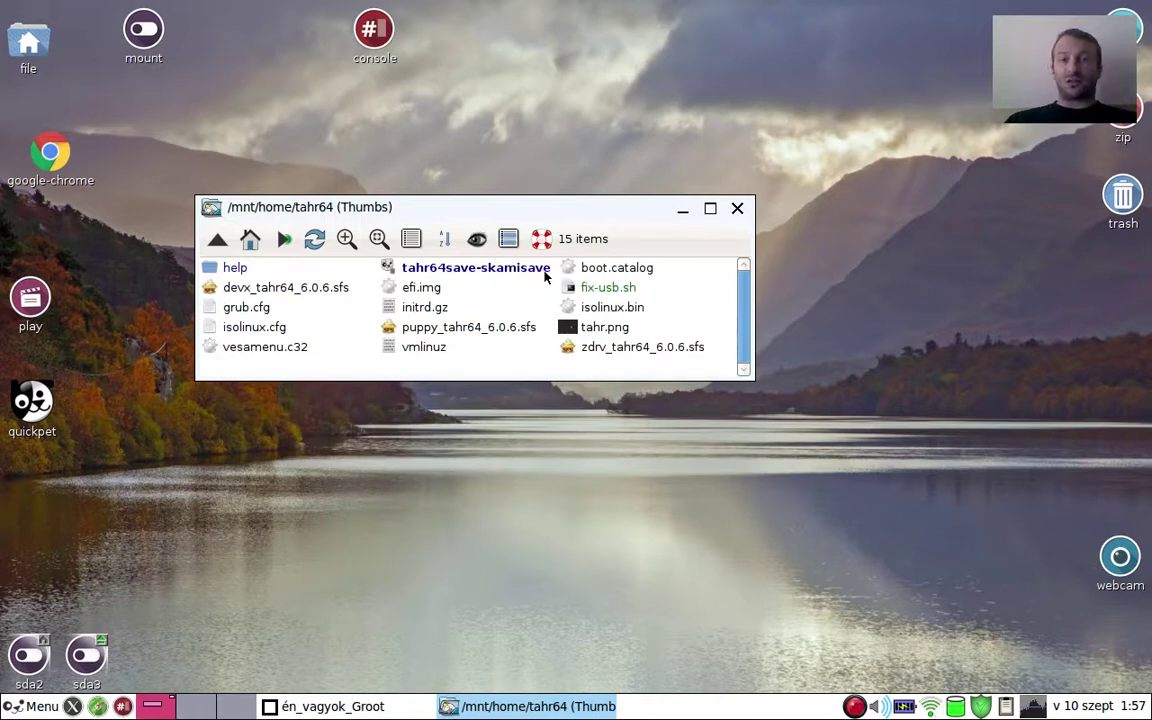